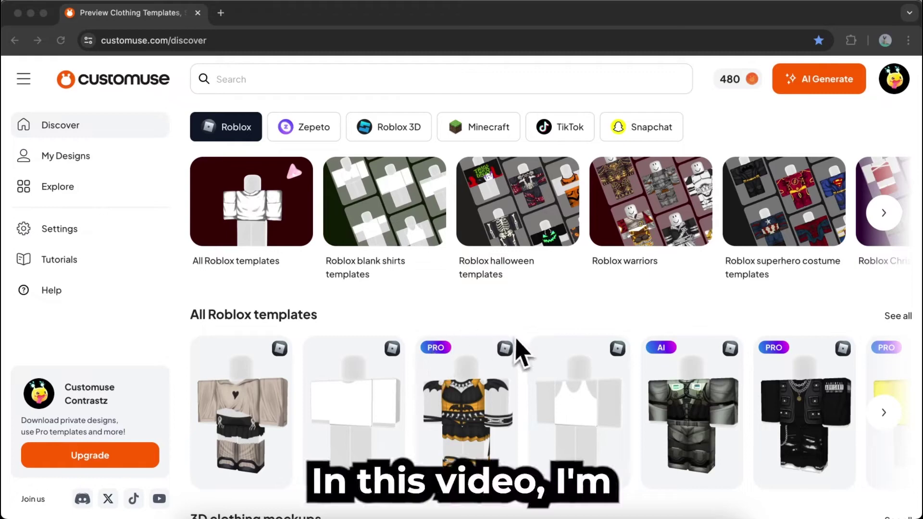
# Browse the Discover page and look through the template categories for Zepeto, Roblox 3D, Minecraft, TikTok and Snapchat
pyautogui.scroll(-6, 522, 354)
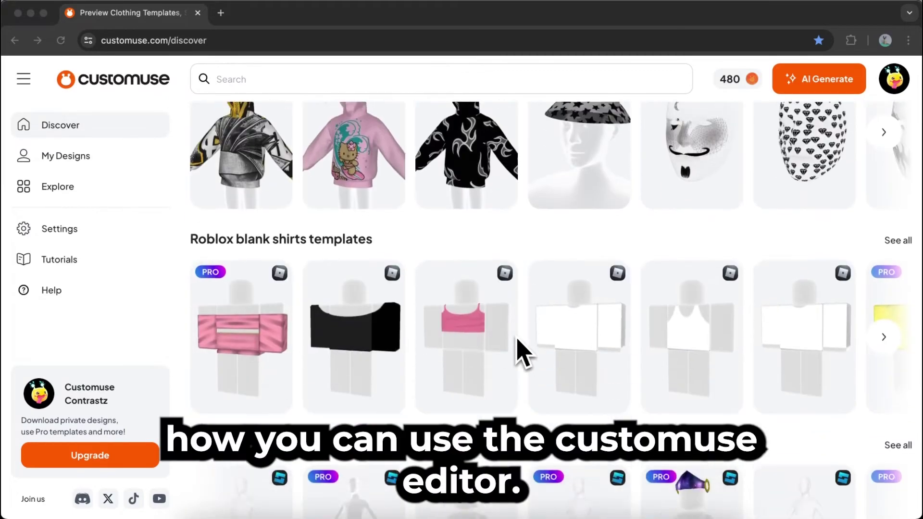
pyautogui.scroll(14, 521, 350)
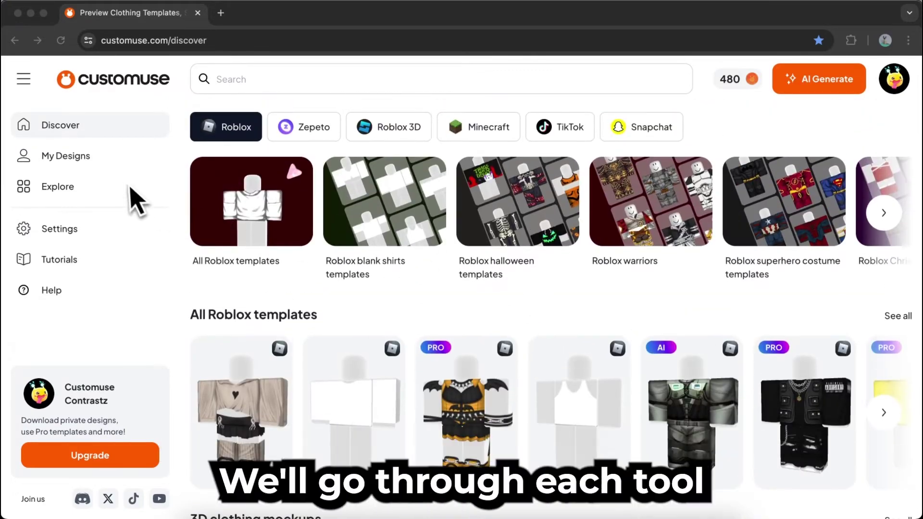
pyautogui.moveTo(772, 408)
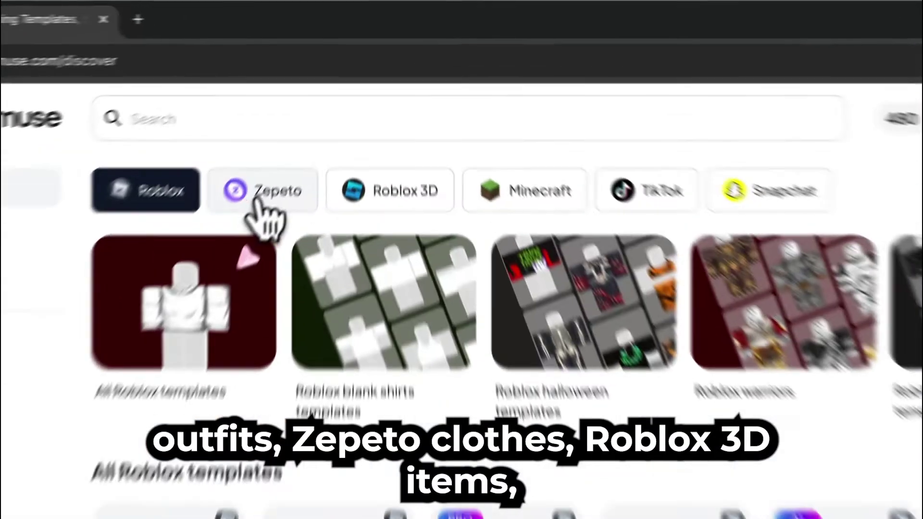
pyautogui.click(312, 132)
pyautogui.click(358, 212)
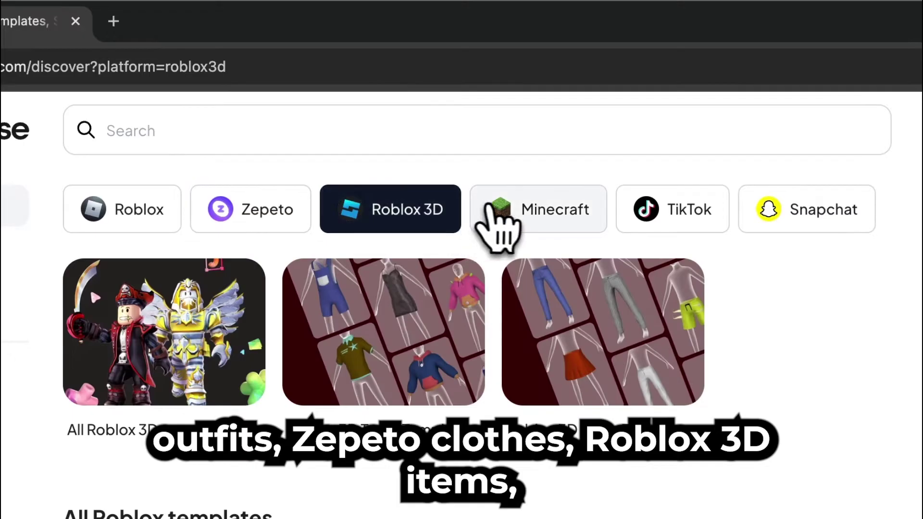
pyautogui.click(511, 206)
pyautogui.click(653, 213)
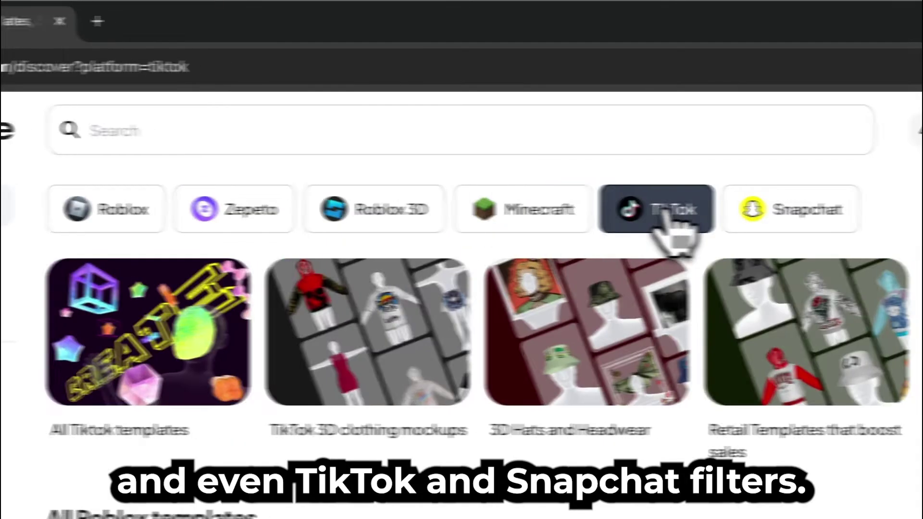
pyautogui.click(783, 212)
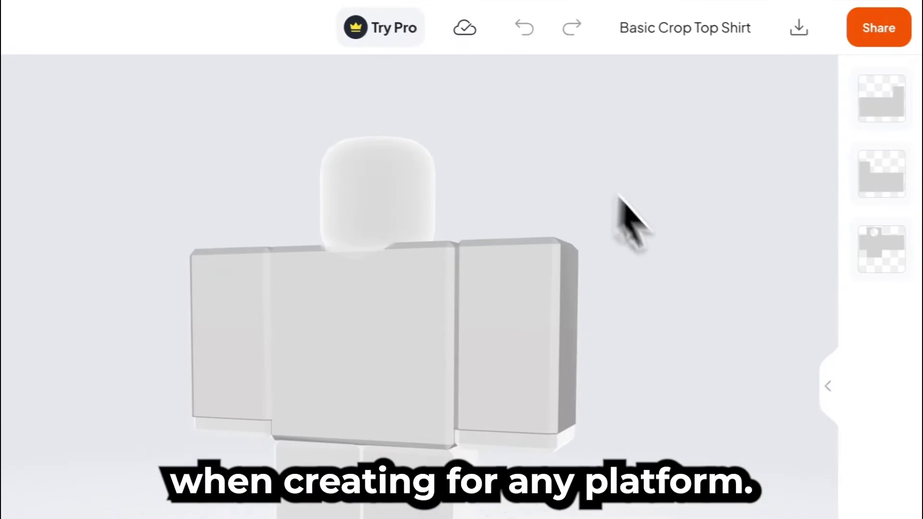
# Expand the layers list and look through the Media, AI Media, Uploads, Colors, Text, Draw and Accessories tools
pyautogui.click(837, 404)
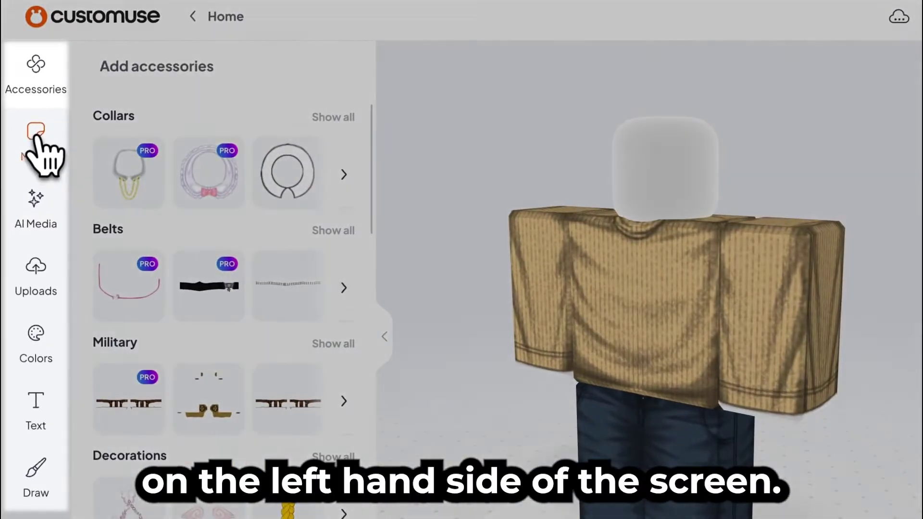
pyautogui.click(28, 173)
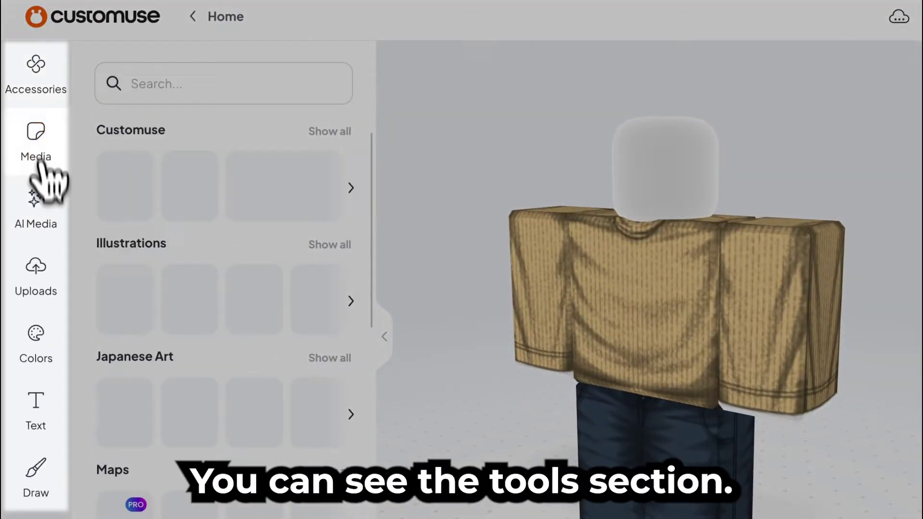
pyautogui.click(47, 223)
pyautogui.click(57, 284)
pyautogui.click(56, 334)
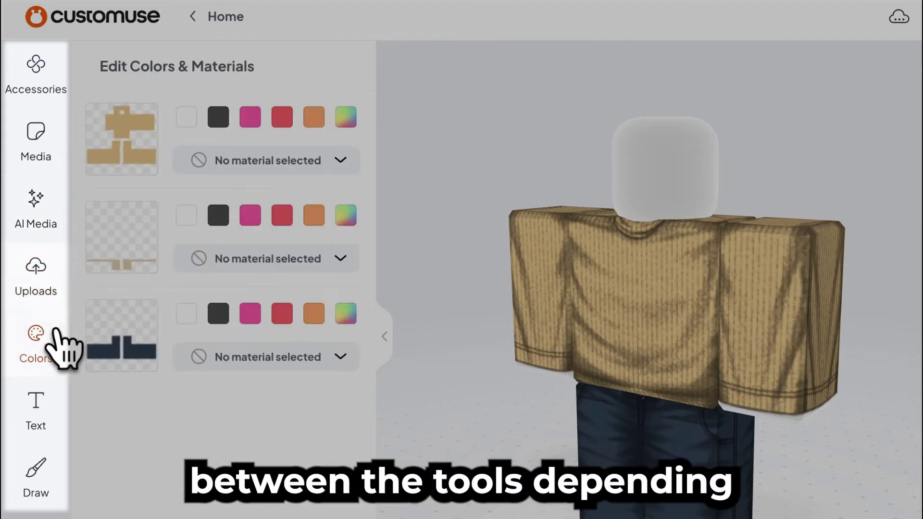
pyautogui.click(55, 399)
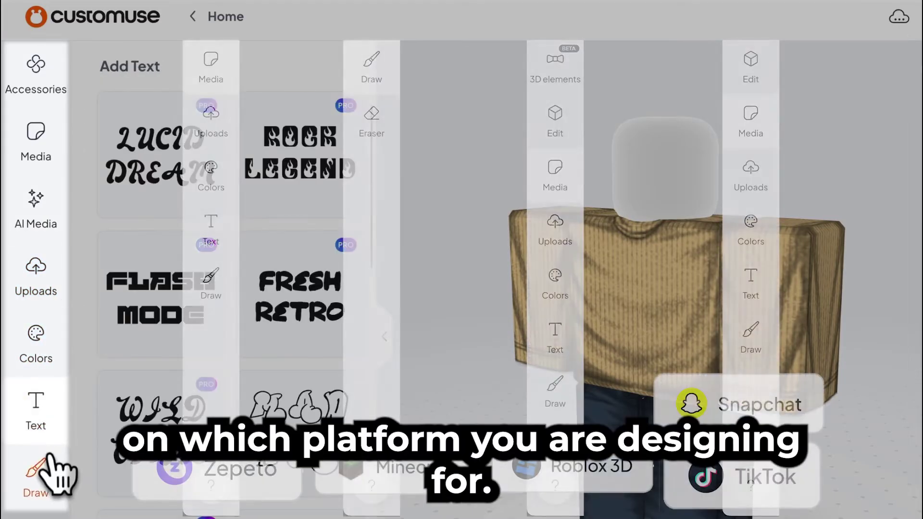
pyautogui.click(52, 461)
pyautogui.click(57, 339)
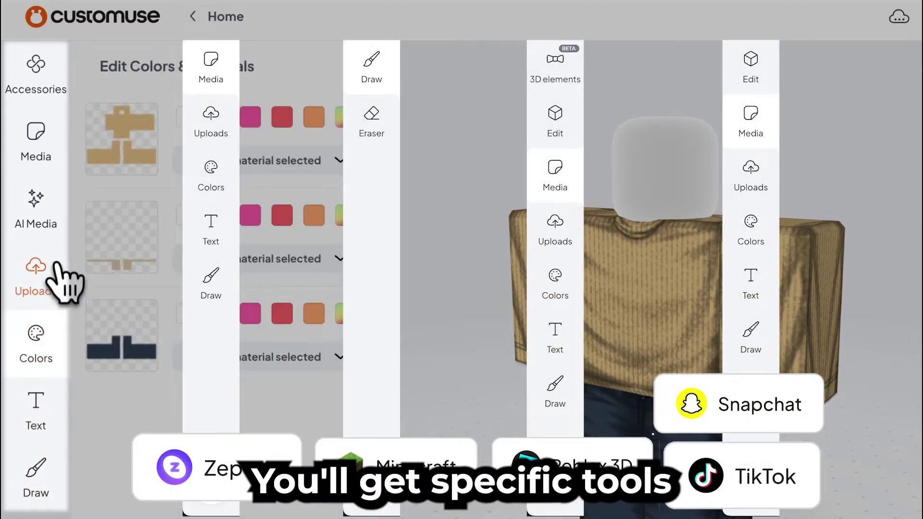
pyautogui.click(62, 276)
pyautogui.click(62, 218)
pyautogui.click(61, 159)
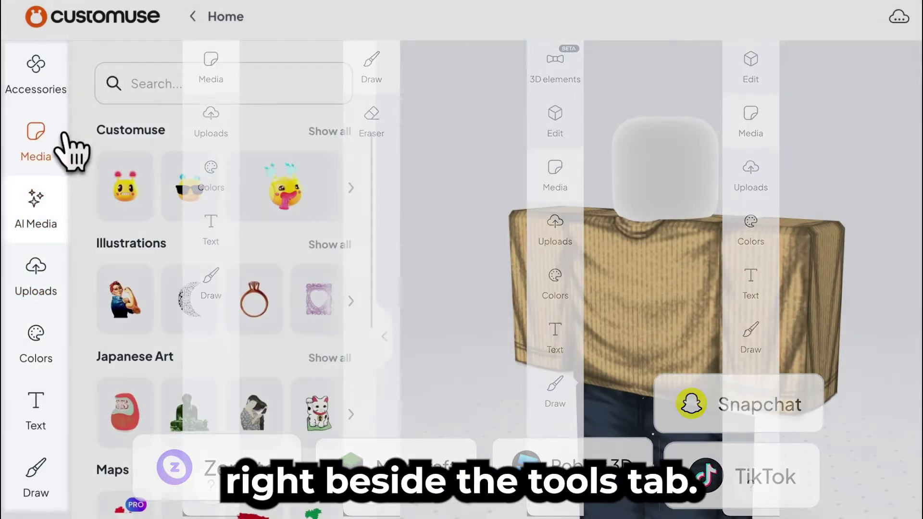
pyautogui.click(62, 106)
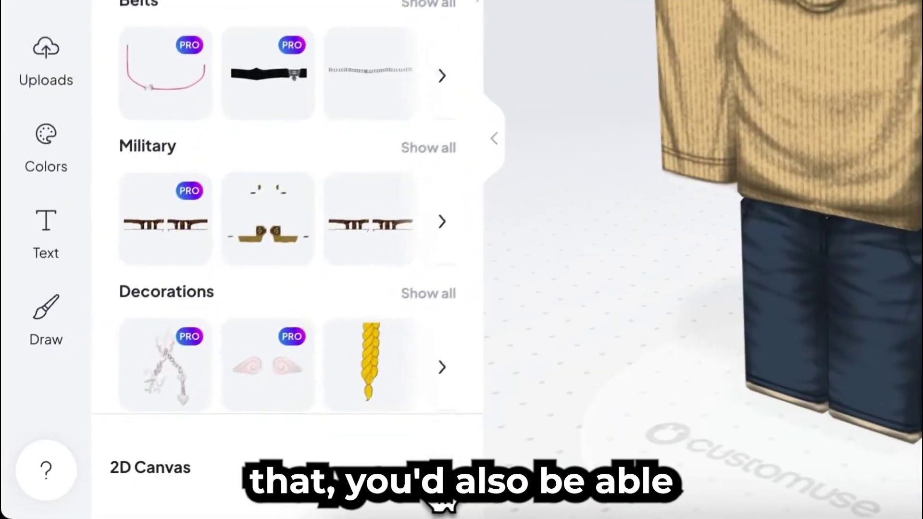
# Show the 2D canvas preview and swap it with the 3D view as the main work area
pyautogui.click(323, 518)
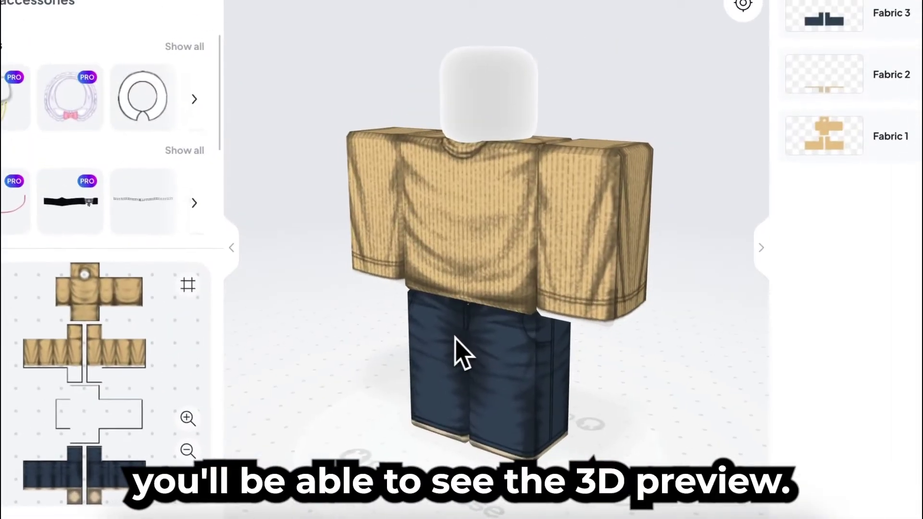
pyautogui.click(188, 284)
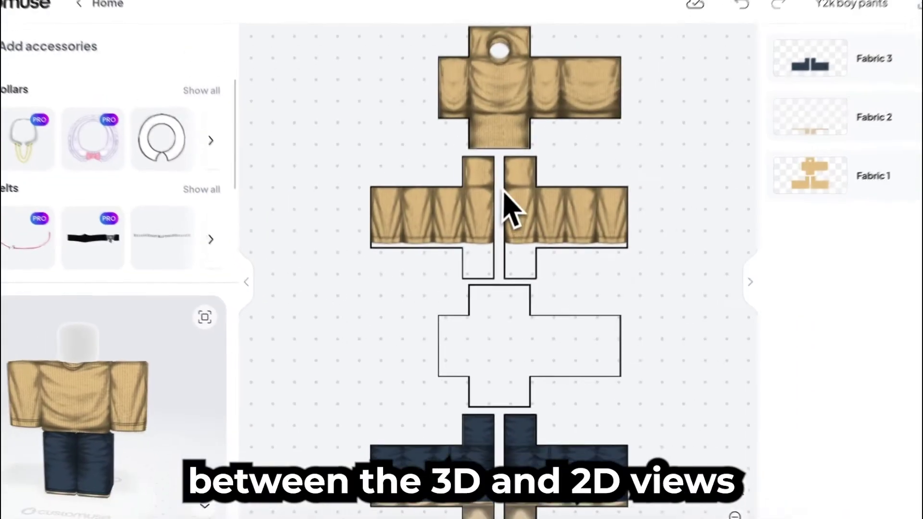
pyautogui.scroll(5, 517, 144)
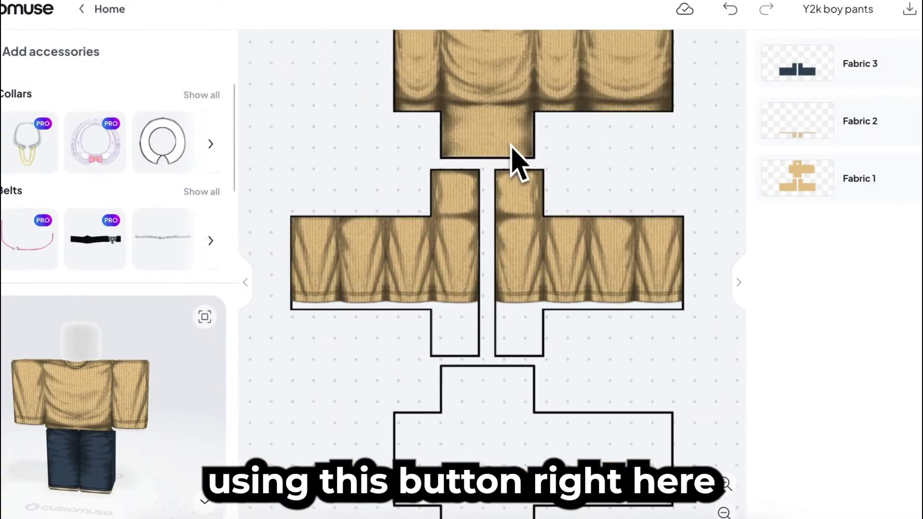
pyautogui.scroll(-3, 412, 254)
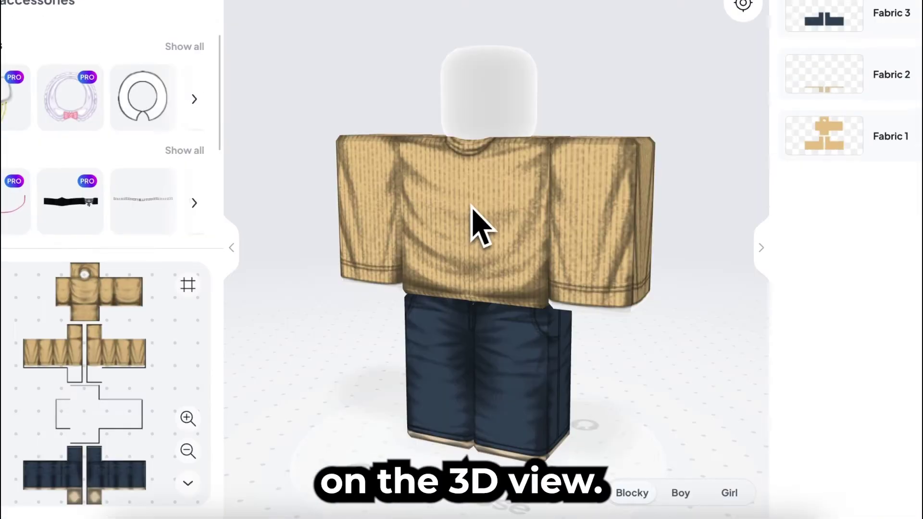
# Examine the outfit from different angles in the 3D view, and inspect its flat pieces in the 2D view
pyautogui.moveTo(513, 255); pyautogui.dragTo(457, 139, button='right')
pyautogui.moveTo(409, 159); pyautogui.dragTo(411, 263, button='right')
pyautogui.moveTo(431, 218)
pyautogui.mouseDown()
pyautogui.moveTo(388, 269)
pyautogui.moveTo(447, 209)
pyautogui.mouseUp()
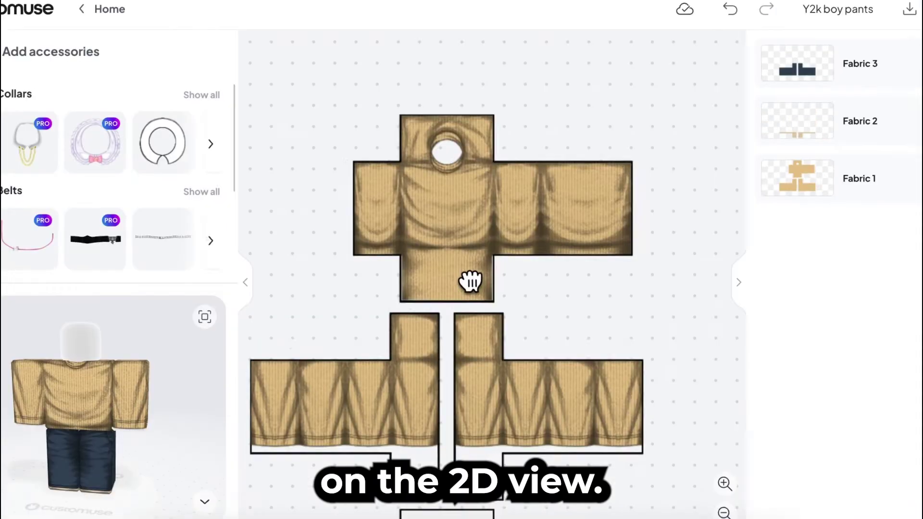
pyautogui.scroll(3, 474, 248)
pyautogui.scroll(-10, 441, 246)
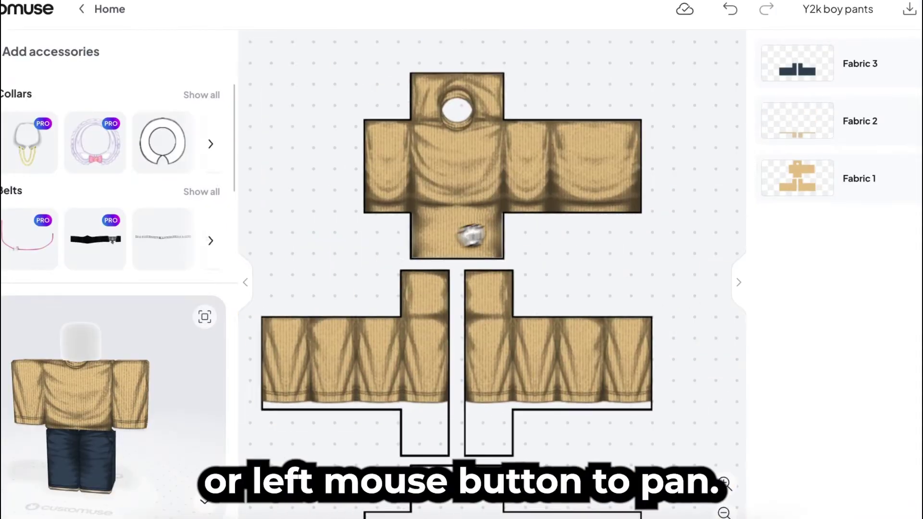
pyautogui.scroll(-8, 483, 339)
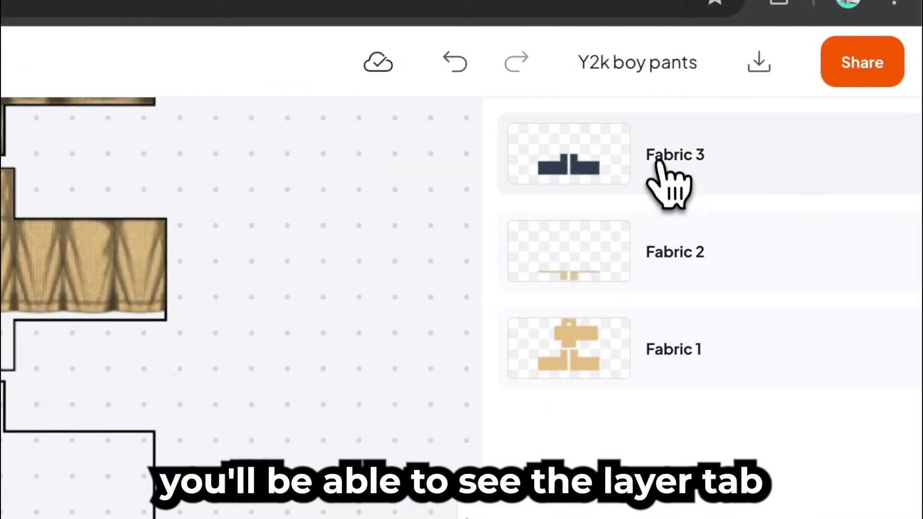
# Select the Fabric 3 layer of the pants and set its color to #405975
pyautogui.click(669, 185)
pyautogui.click(676, 339)
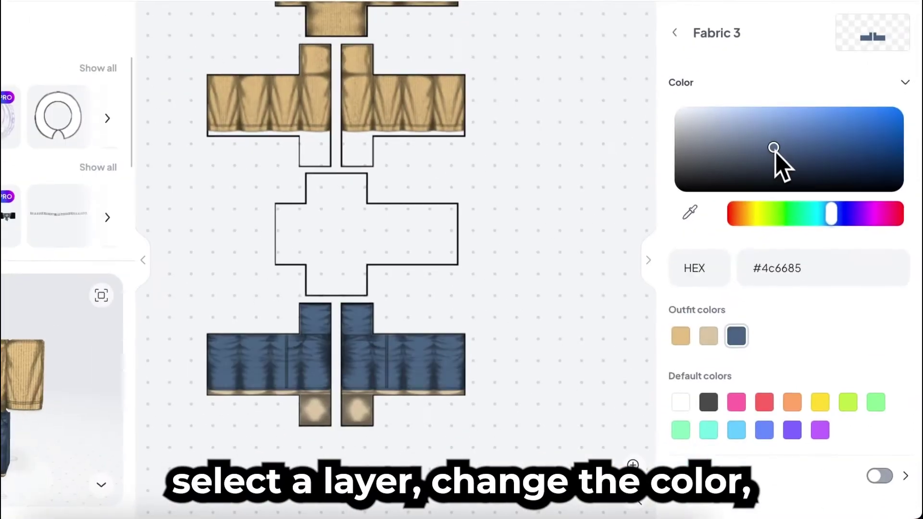
pyautogui.moveTo(776, 158); pyautogui.dragTo(777, 151)
# Enable a material on the Fabric 3 layer, apply the fine woven texture and adjust its size
pyautogui.click(880, 476)
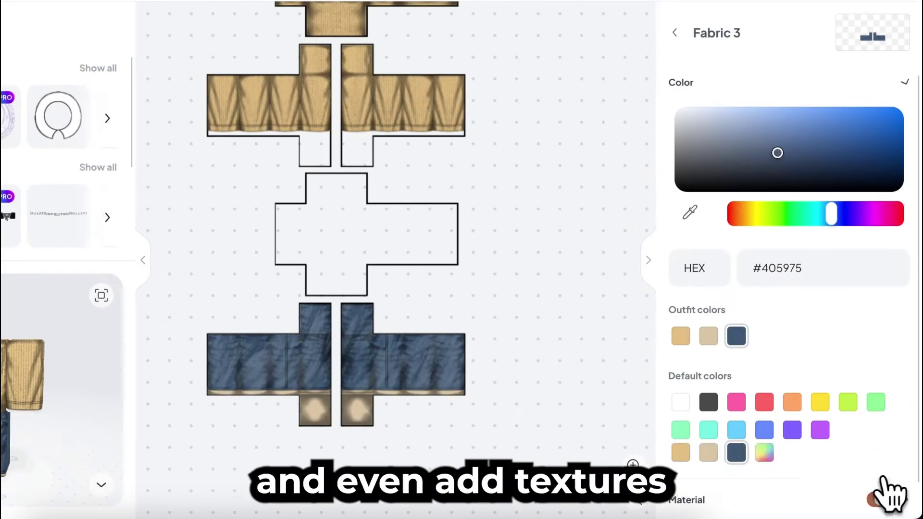
pyautogui.click(819, 207)
pyautogui.click(847, 279)
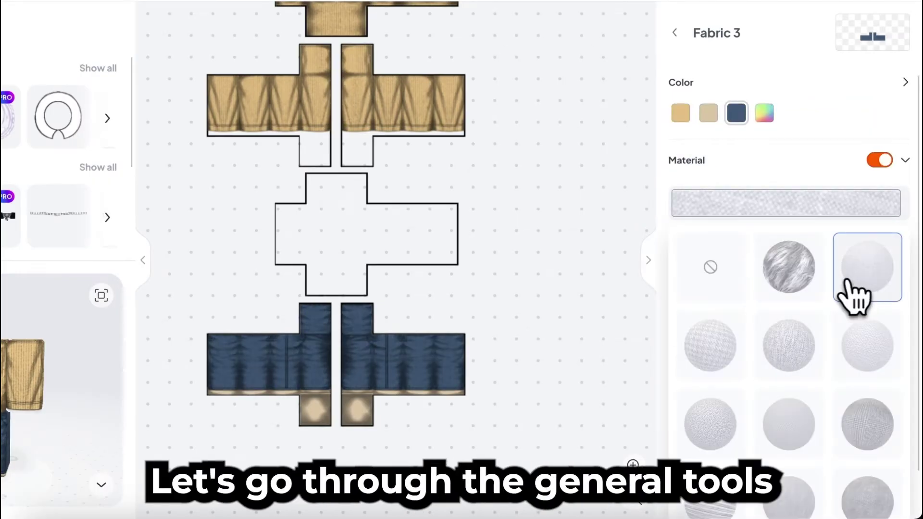
pyautogui.click(843, 192)
pyautogui.moveTo(852, 245); pyautogui.dragTo(816, 246)
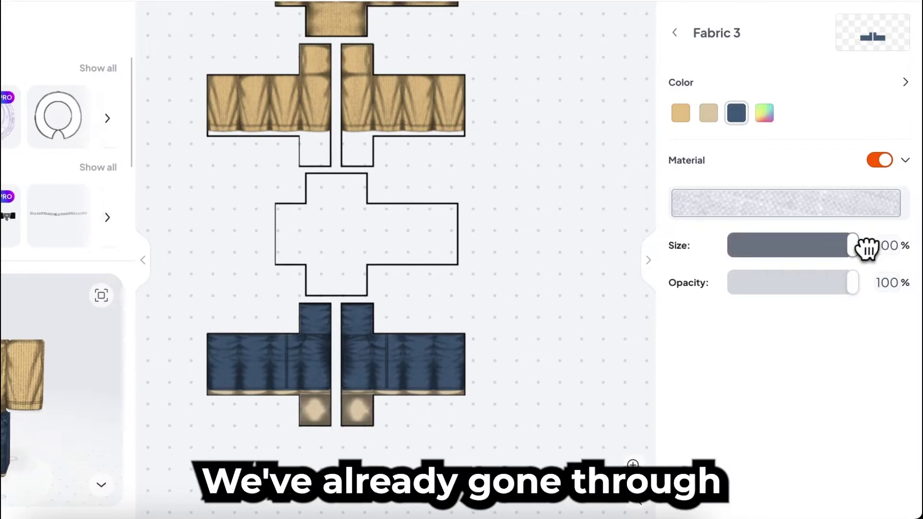
pyautogui.scroll(5, 453, 371)
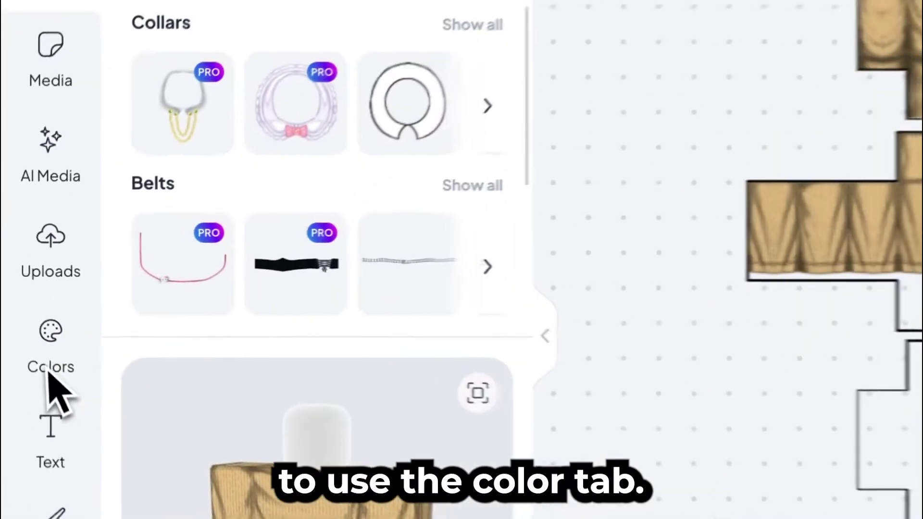
# Recolor the shirt fabric and the thin trim fabric pink with the Colors tool
pyautogui.click(28, 315)
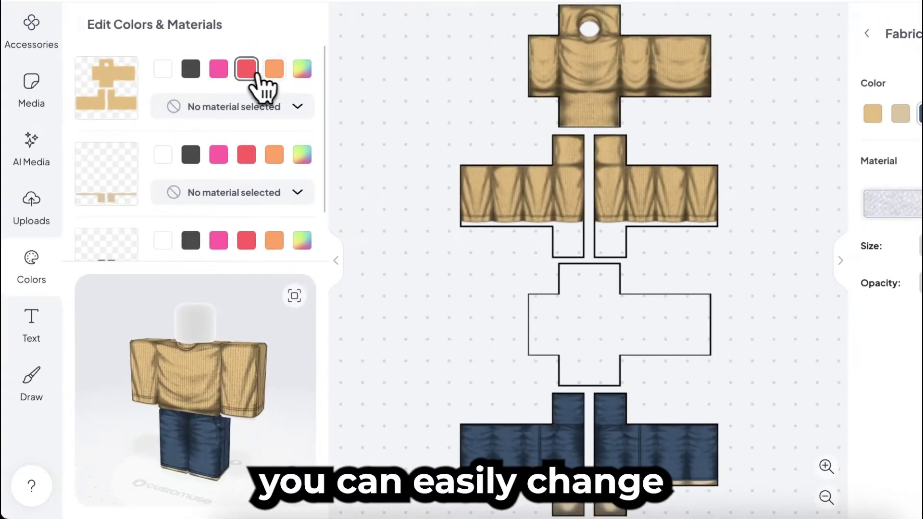
pyautogui.click(362, 20)
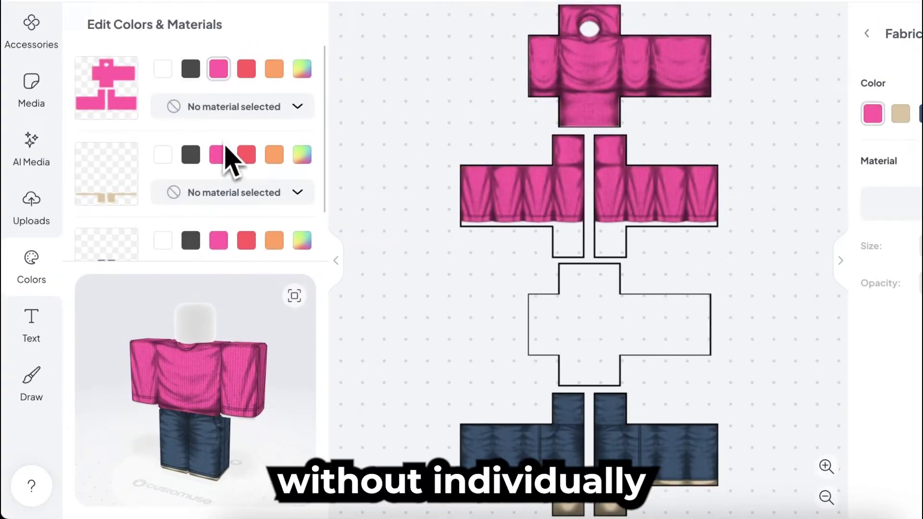
pyautogui.click(222, 153)
# Set the pants and trim fabrics to dark gray and the shirt fabric to red
pyautogui.scroll(-1, 247, 173)
pyautogui.click(274, 194)
pyautogui.click(190, 193)
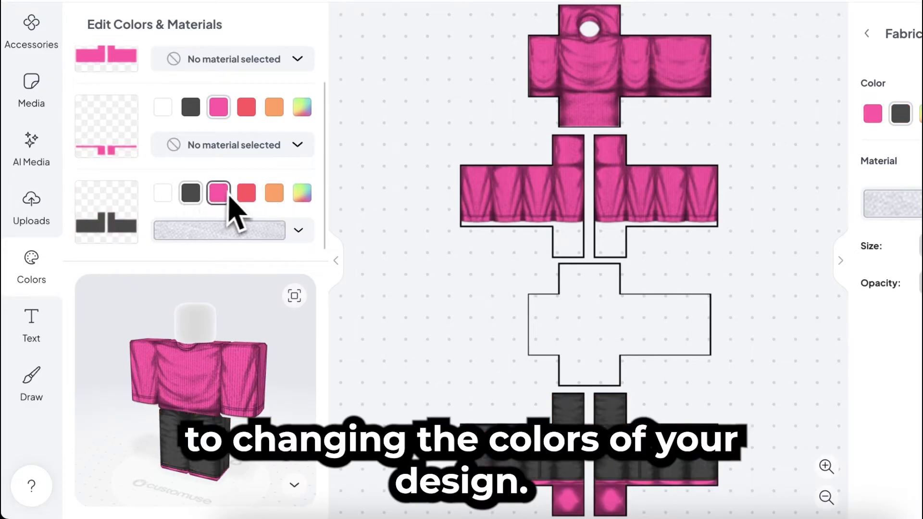
pyautogui.scroll(1, 283, 197)
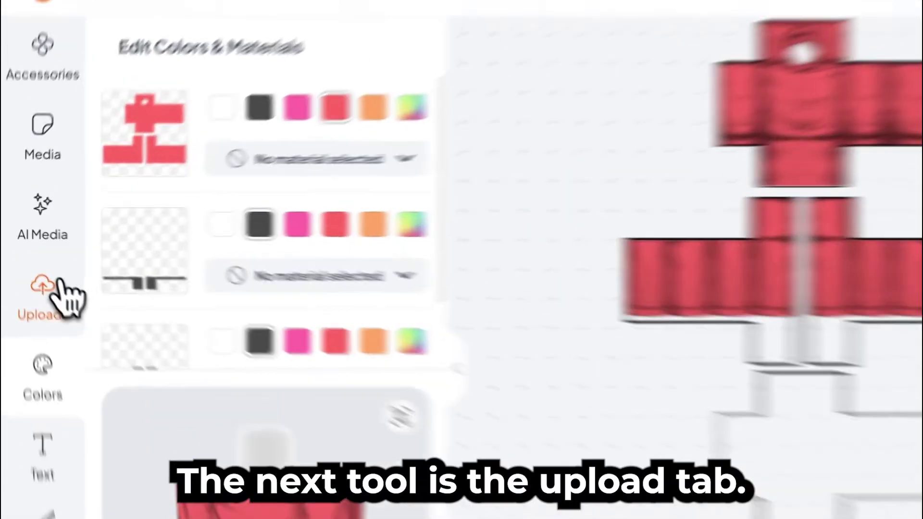
# Add the blue star image from the uploads, scale it down and place it on the chest of the shirt's front piece
pyautogui.click(31, 205)
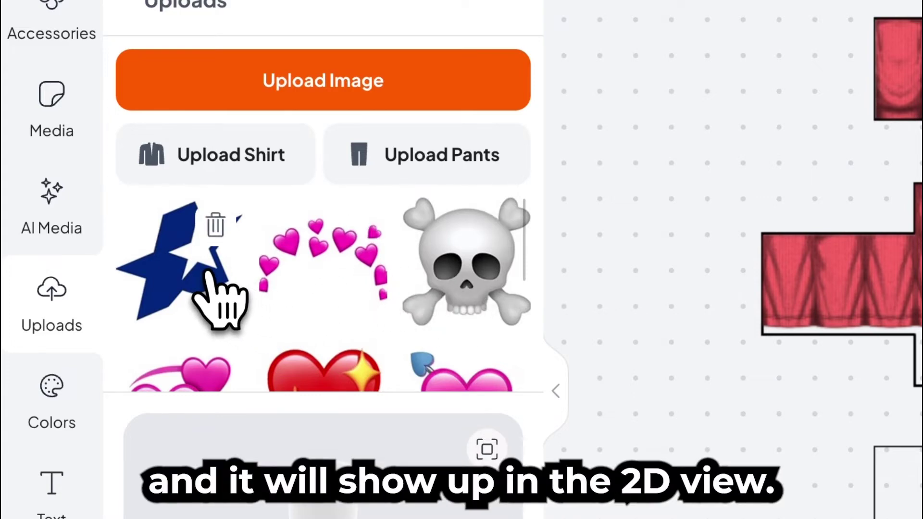
pyautogui.click(219, 298)
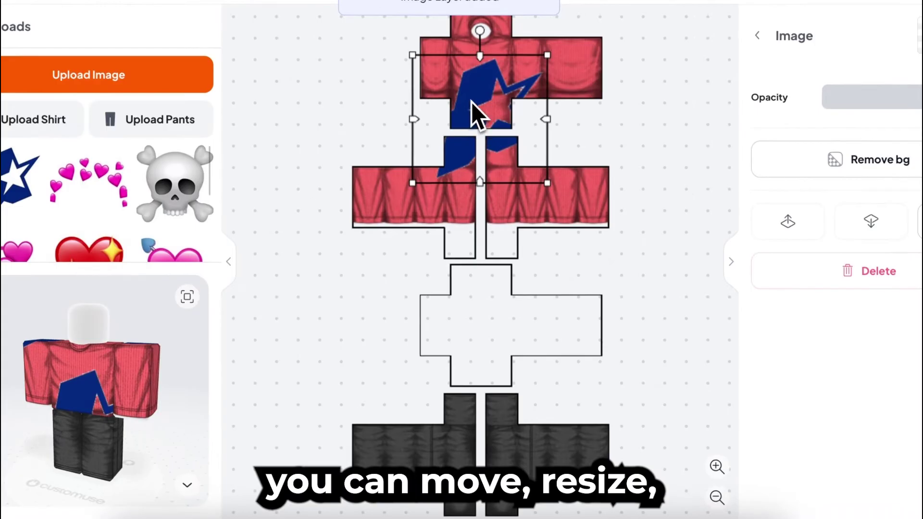
pyautogui.moveTo(547, 183); pyautogui.dragTo(556, 175)
pyautogui.moveTo(480, 96); pyautogui.dragTo(474, 67)
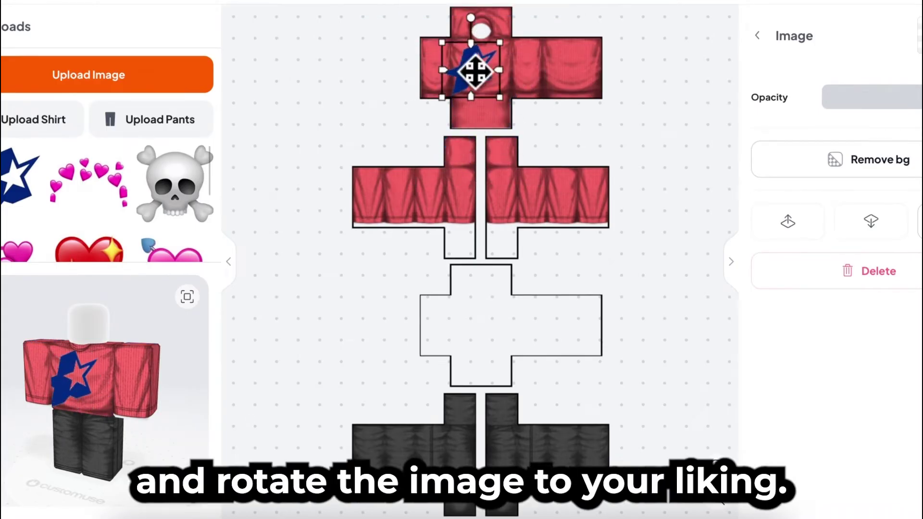
pyautogui.scroll(5, 474, 67)
pyautogui.moveTo(543, 129); pyautogui.dragTo(500, 149)
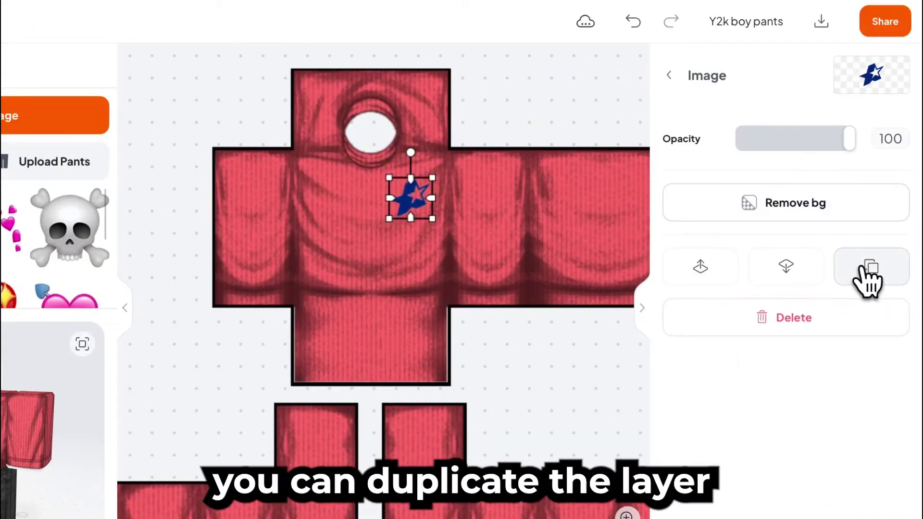
# Duplicate the star image layer and reposition the copy on the shirt
pyautogui.click(864, 269)
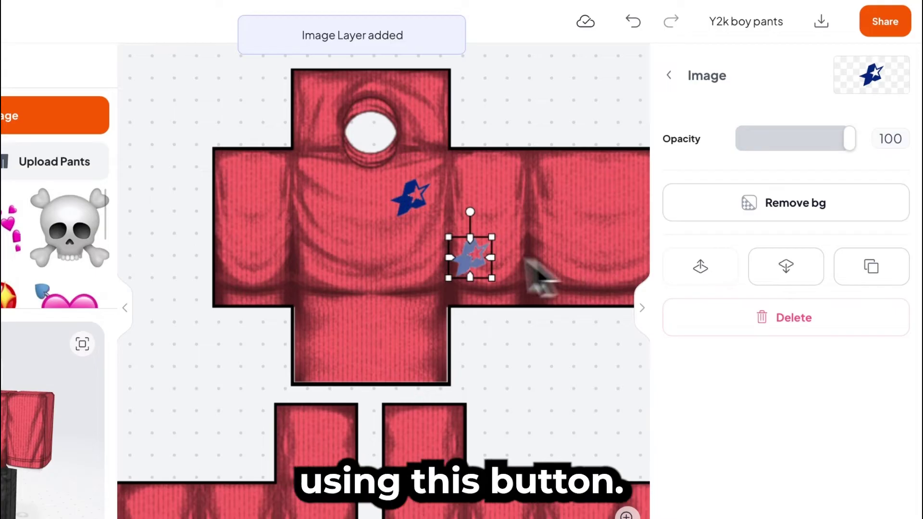
pyautogui.moveTo(430, 208); pyautogui.dragTo(438, 201)
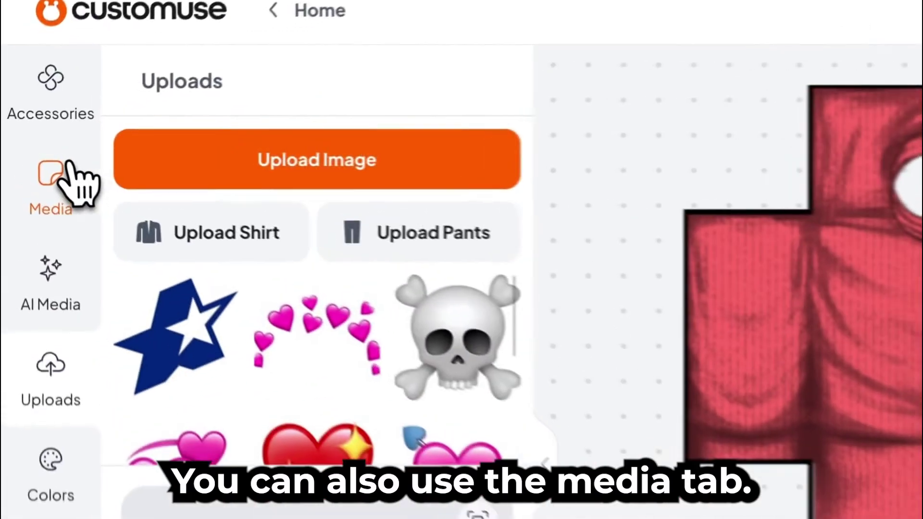
# Browse the media library's image categories, including Customuse, Illustrations and Japanese Art
pyautogui.click(65, 178)
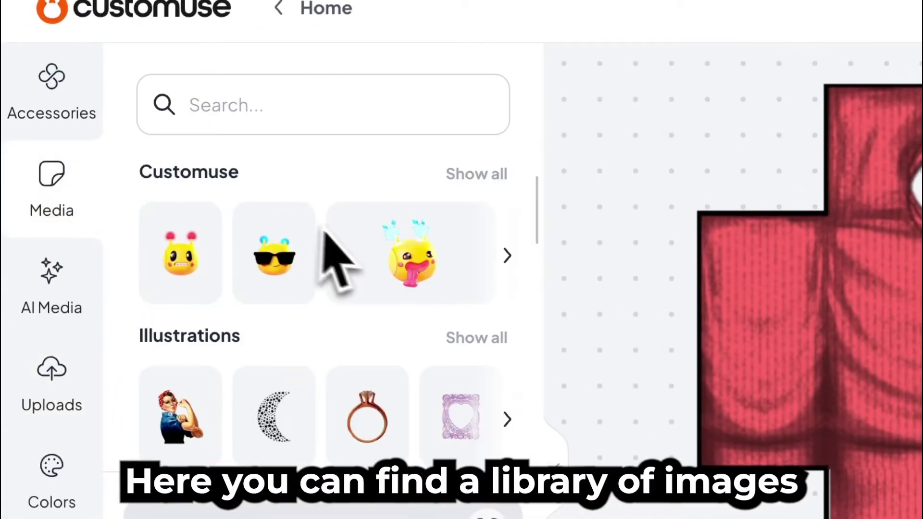
pyautogui.scroll(-10, 324, 235)
pyautogui.scroll(-4, 417, 366)
pyautogui.scroll(8, 417, 366)
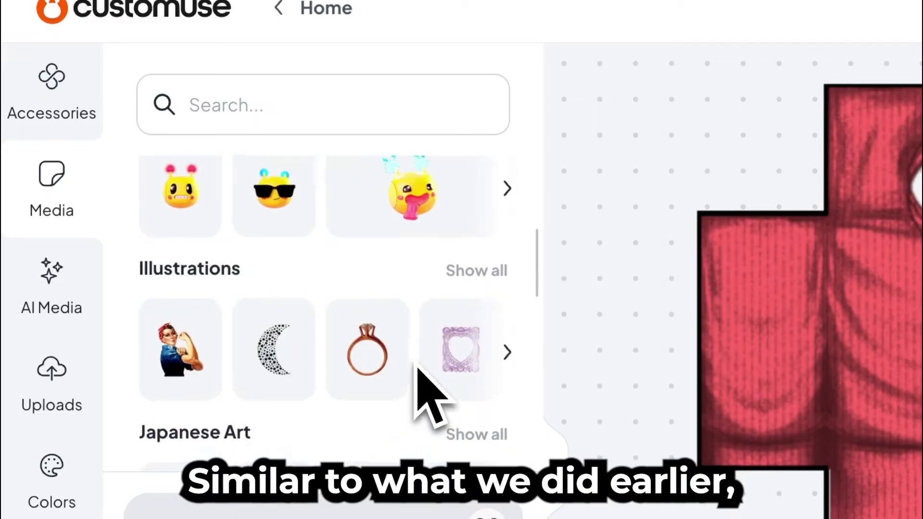
pyautogui.scroll(2, 418, 367)
pyautogui.click(303, 284)
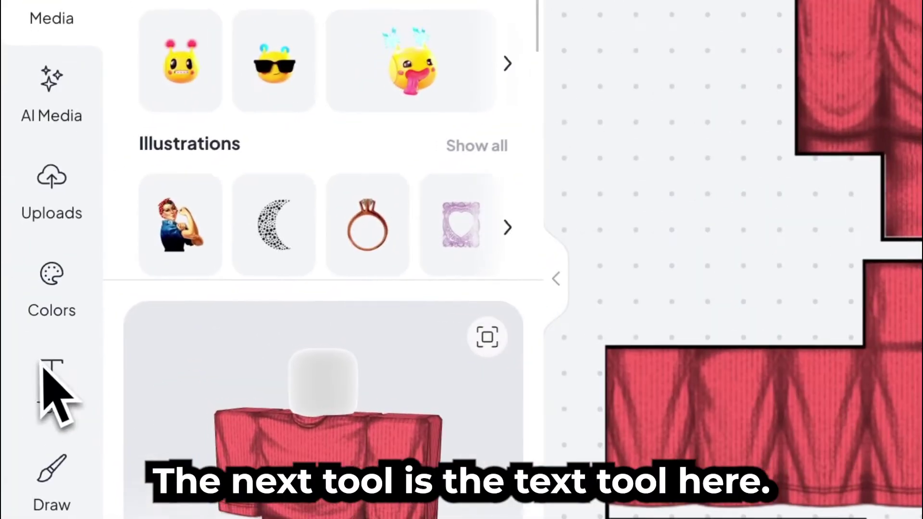
# Add the Game Over text style to the shirt and replace its wording with "hello"
pyautogui.click(48, 378)
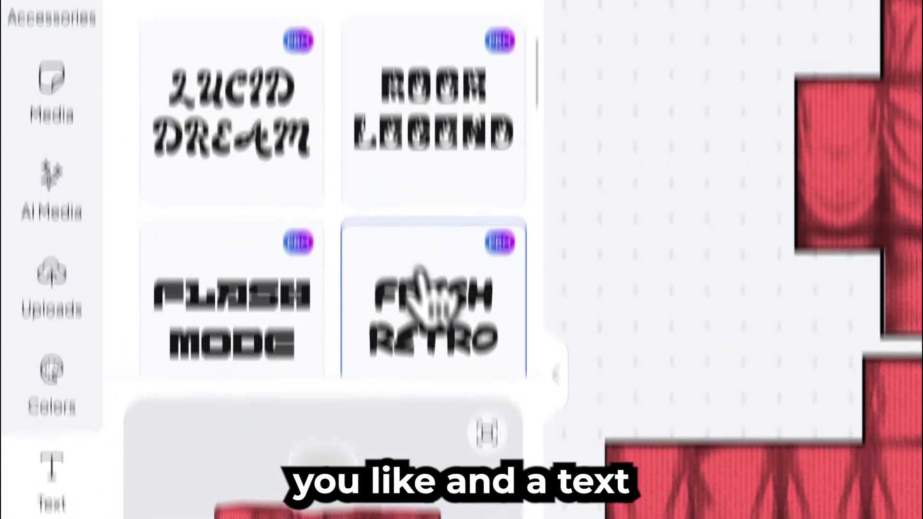
pyautogui.scroll(-10, 420, 293)
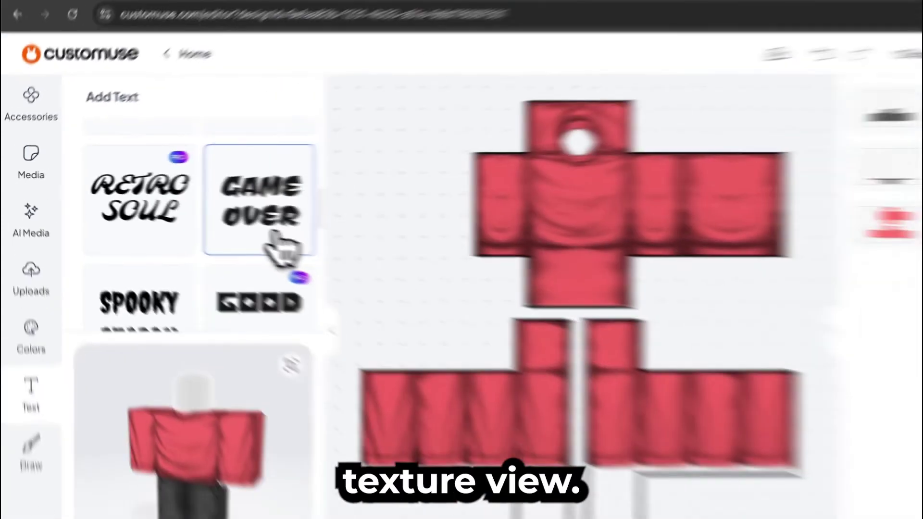
pyautogui.click(445, 298)
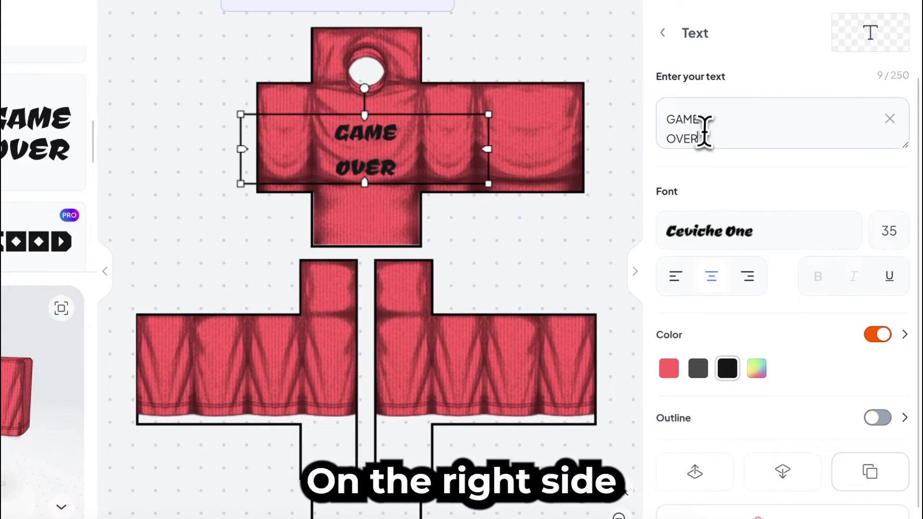
pyautogui.press('BackSpace')
pyautogui.press('BackSpace')
pyautogui.press('BackSpace')
pyautogui.press('BackSpace')
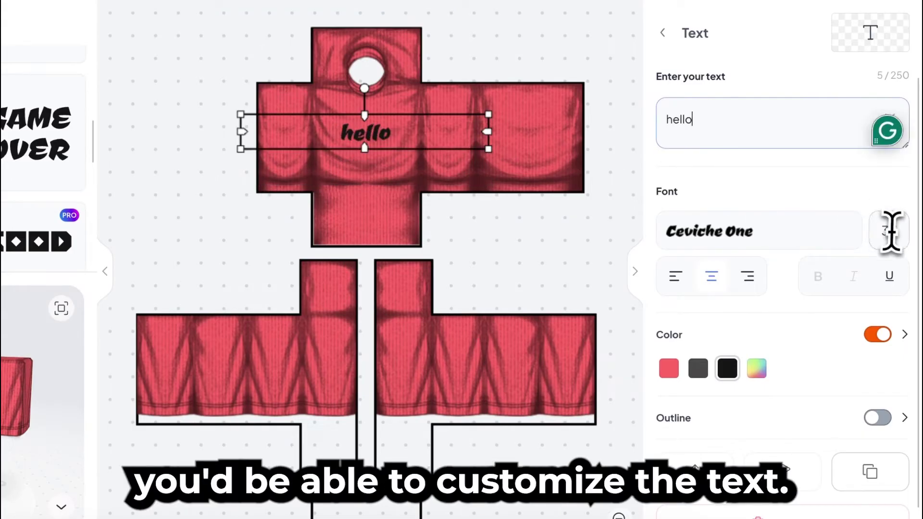
# Color the "hello" text dark gray, turn on its outline and make the outline purple (#bf66ff)
pyautogui.scroll(-1, 770, 399)
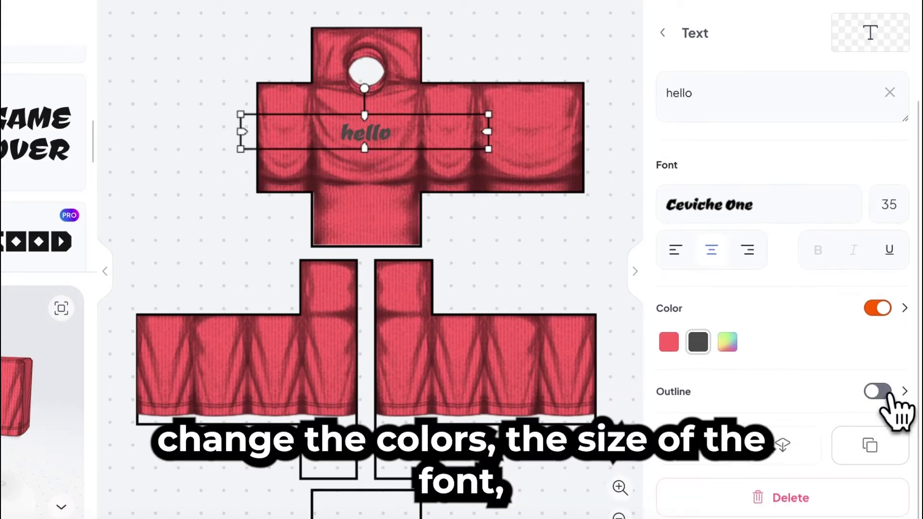
pyautogui.click(877, 391)
pyautogui.scroll(-3, 855, 384)
pyautogui.moveTo(857, 326); pyautogui.dragTo(898, 368)
pyautogui.scroll(-5, 816, 402)
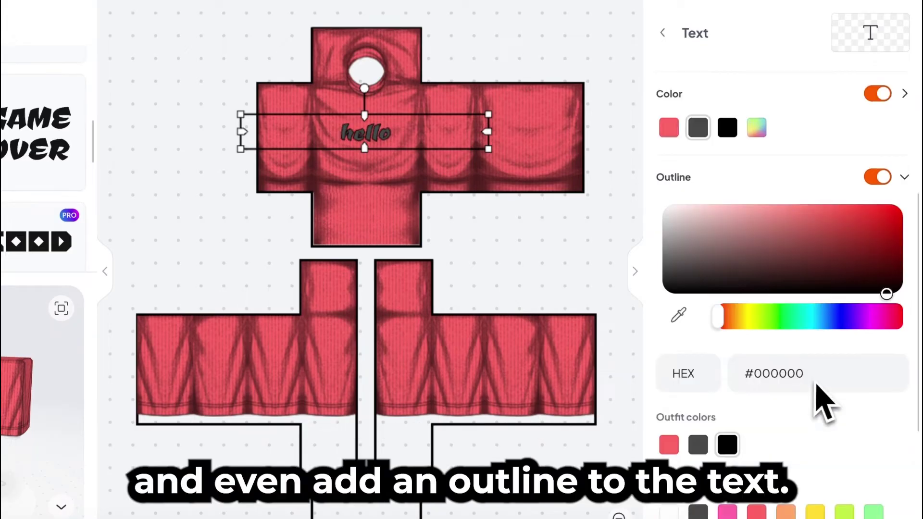
pyautogui.click(814, 371)
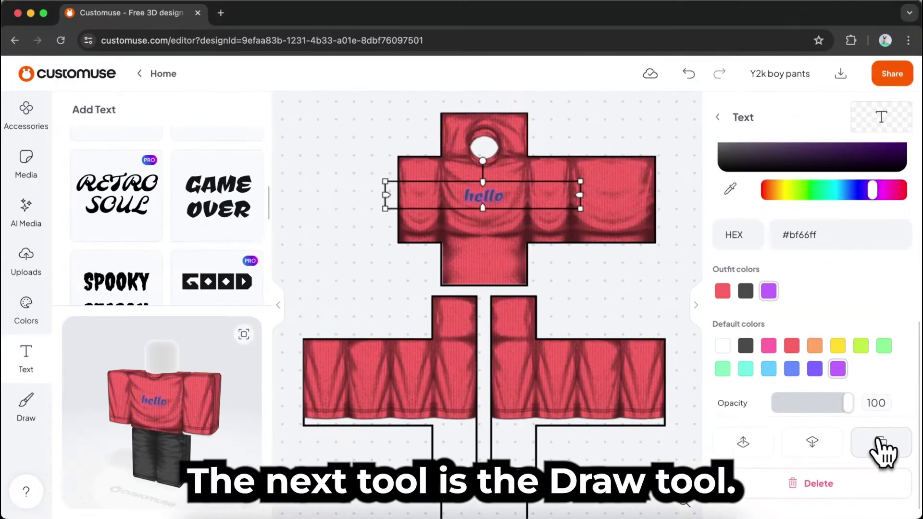
pyautogui.click(871, 449)
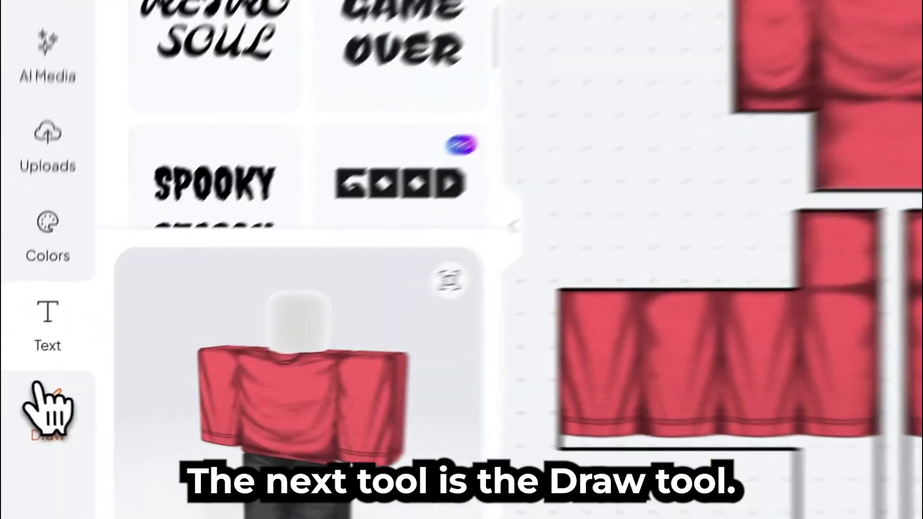
# Using a brush preset from the Draw tool, draw a dark gray squiggle and a blue (#2528a1) stroke across the shirt's front
pyautogui.click(24, 409)
pyautogui.click(422, 163)
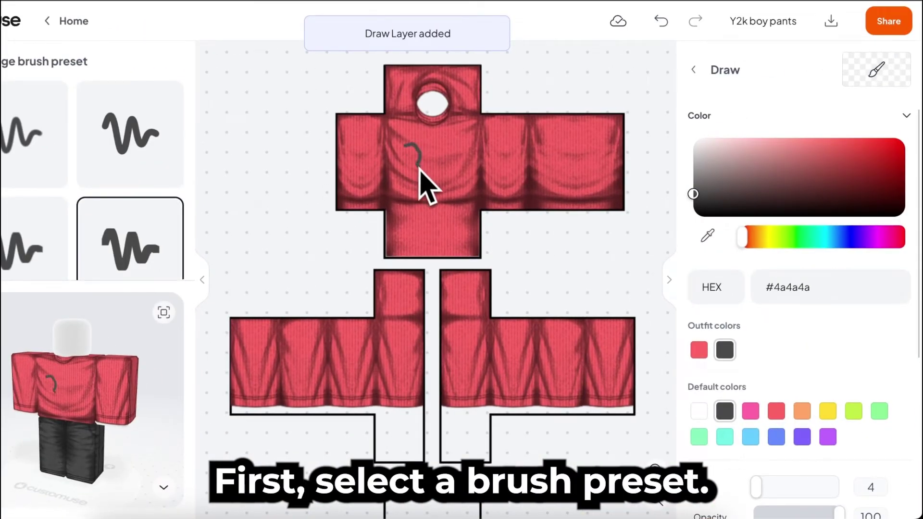
pyautogui.moveTo(419, 169)
pyautogui.mouseDown()
pyautogui.moveTo(436, 153)
pyautogui.moveTo(444, 178)
pyautogui.moveTo(478, 156)
pyautogui.mouseUp()
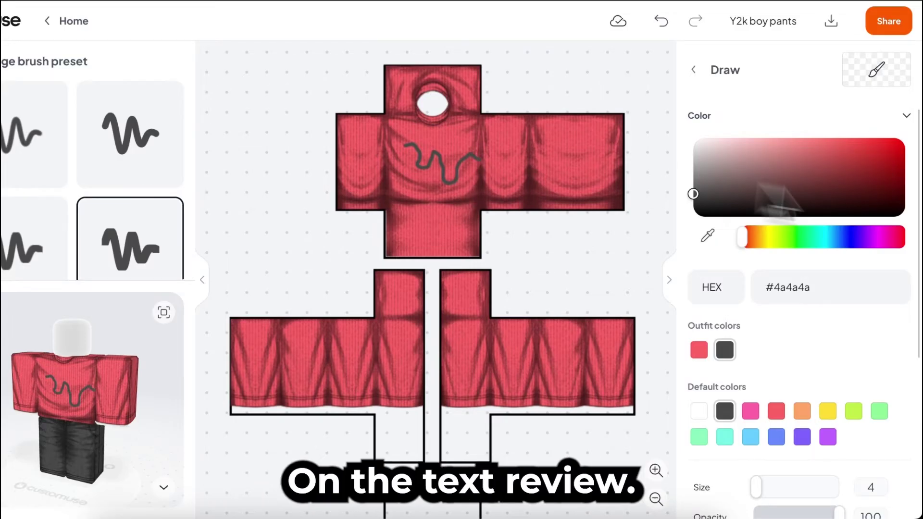
pyautogui.click(856, 166)
pyautogui.moveTo(865, 247); pyautogui.dragTo(858, 249)
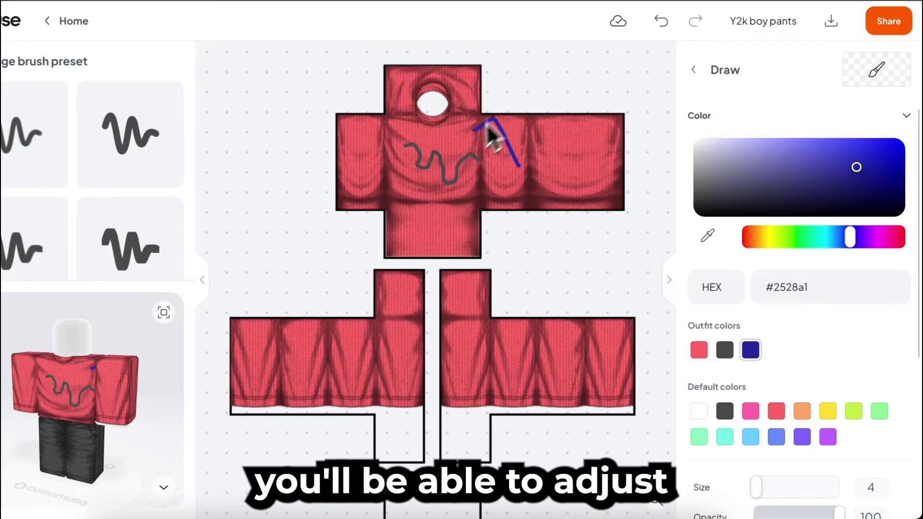
pyautogui.moveTo(487, 124); pyautogui.dragTo(426, 188)
# Set the brush to pink, size 31, opacity 77, softness 28 and spacing 23, and erase the drawn strokes from the shirt
pyautogui.scroll(-5, 746, 370)
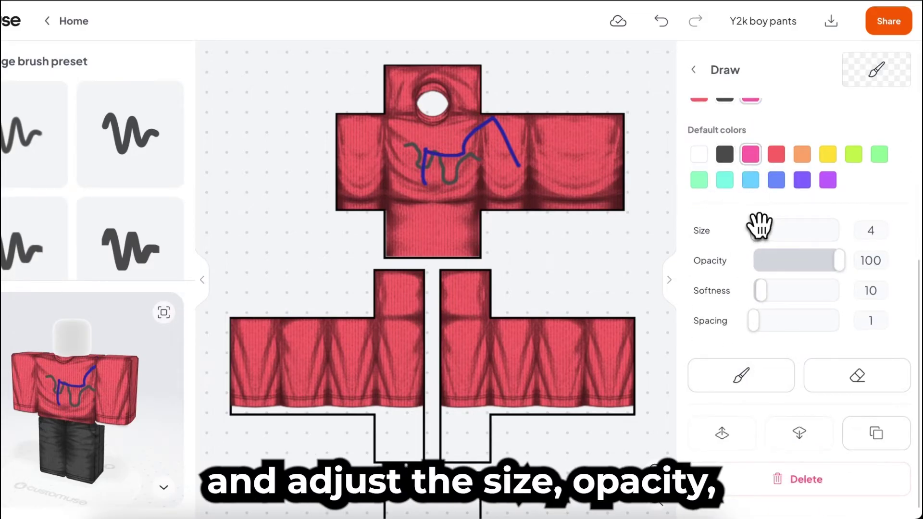
pyautogui.moveTo(812, 252); pyautogui.dragTo(817, 260)
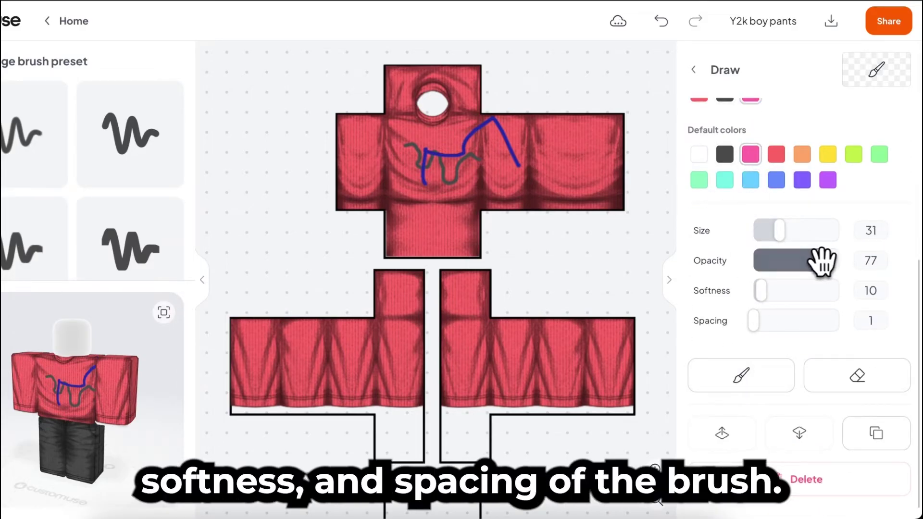
pyautogui.moveTo(753, 321); pyautogui.dragTo(770, 321)
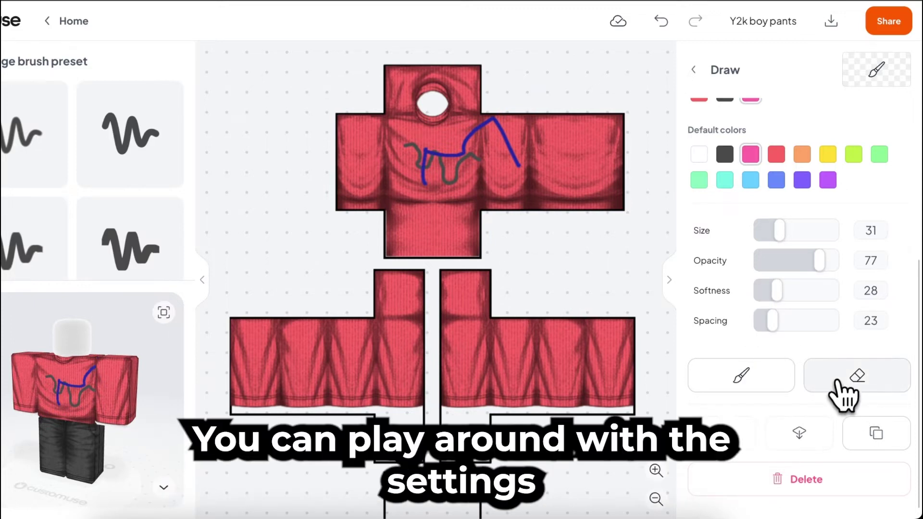
pyautogui.moveTo(474, 211)
pyautogui.mouseDown()
pyautogui.moveTo(429, 166)
pyautogui.moveTo(390, 171)
pyautogui.moveTo(418, 150)
pyautogui.moveTo(497, 142)
pyautogui.moveTo(482, 132)
pyautogui.moveTo(521, 144)
pyautogui.moveTo(523, 163)
pyautogui.moveTo(503, 145)
pyautogui.moveTo(429, 175)
pyautogui.mouseUp()
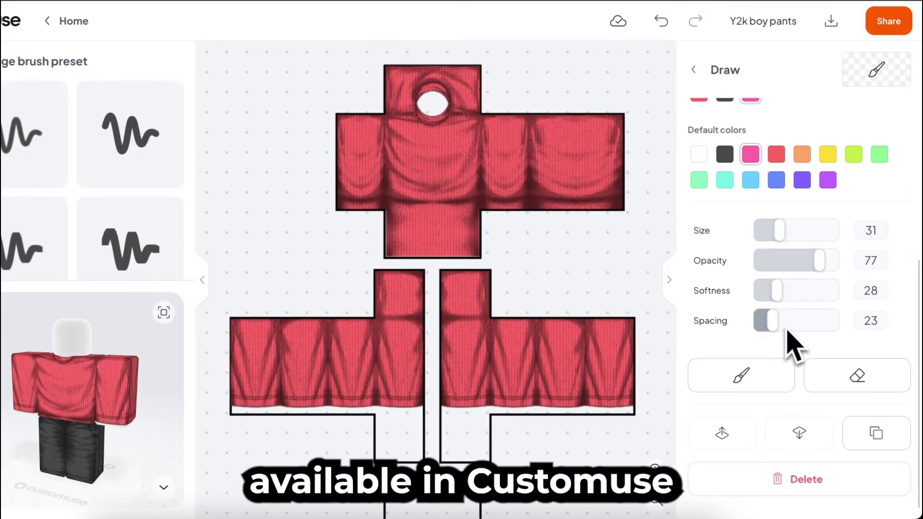
pyautogui.scroll(5, 788, 333)
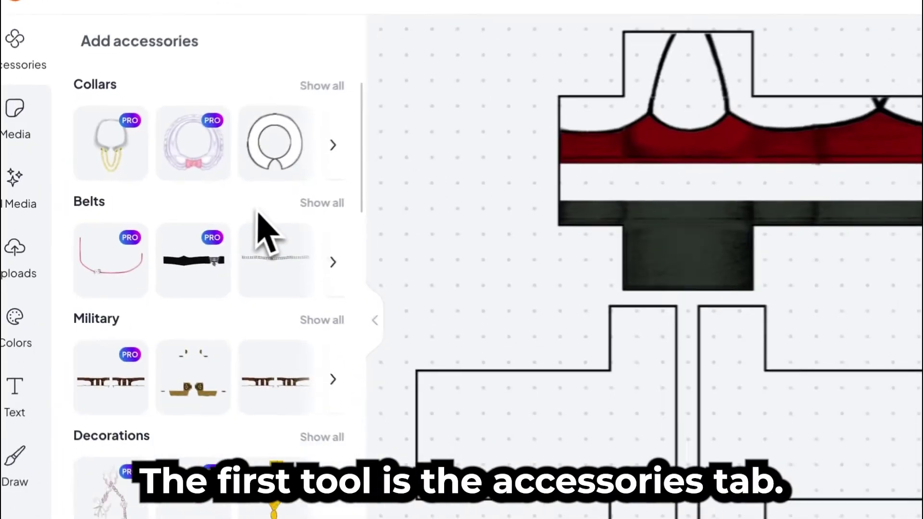
# Browse the accessory categories, such as Headphones, Bags, Tops, Handwear, Ties and Necklaces
pyautogui.scroll(-8, 404, 432)
pyautogui.hscroll(2, 462, 505)
pyautogui.hscroll(3, 264, 350)
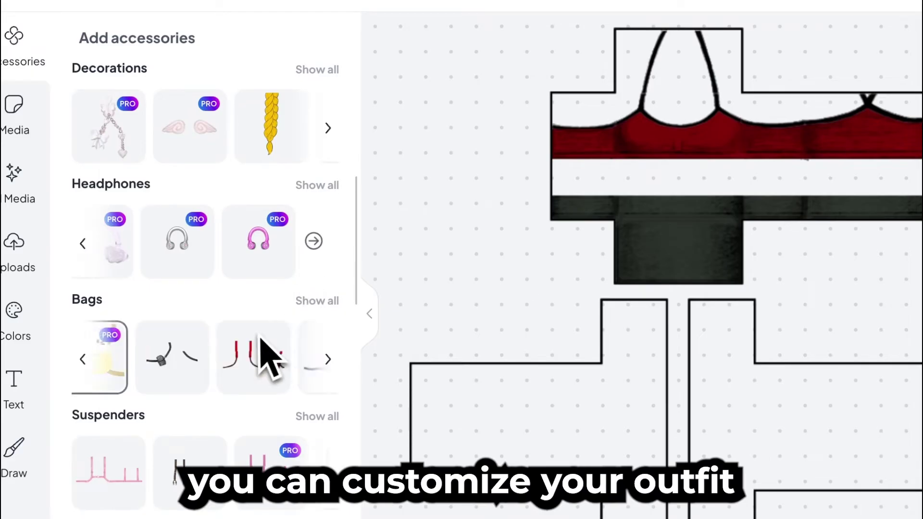
pyautogui.hscroll(3, 269, 476)
pyautogui.scroll(-6, 351, 509)
pyautogui.scroll(-6, 351, 509)
pyautogui.hscroll(2, 244, 380)
pyautogui.hscroll(3, 270, 325)
pyautogui.hscroll(-2, 289, 337)
pyautogui.hscroll(3, 306, 433)
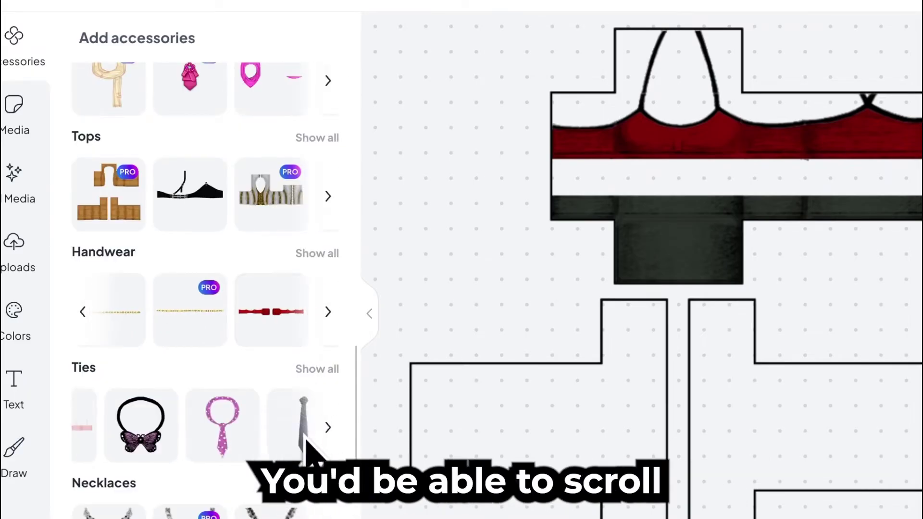
pyautogui.scroll(-3, 298, 500)
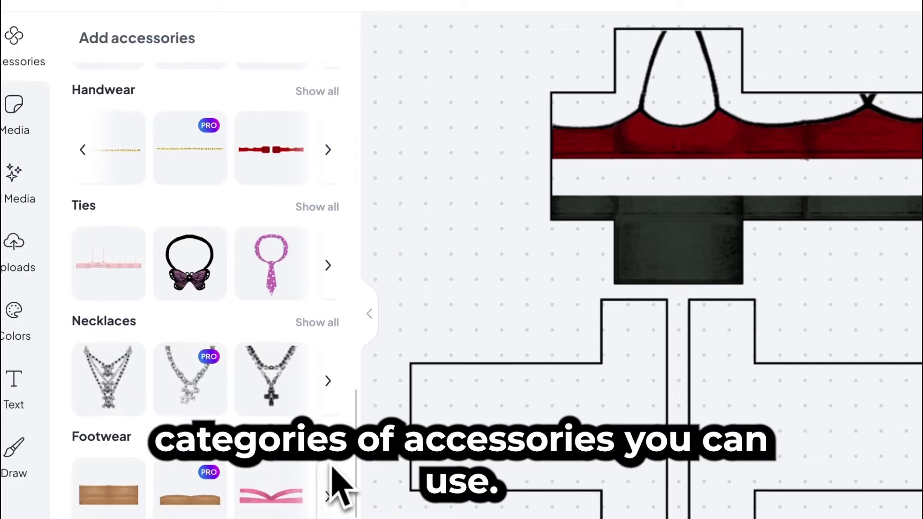
pyautogui.scroll(2, 340, 485)
pyautogui.scroll(1, 325, 144)
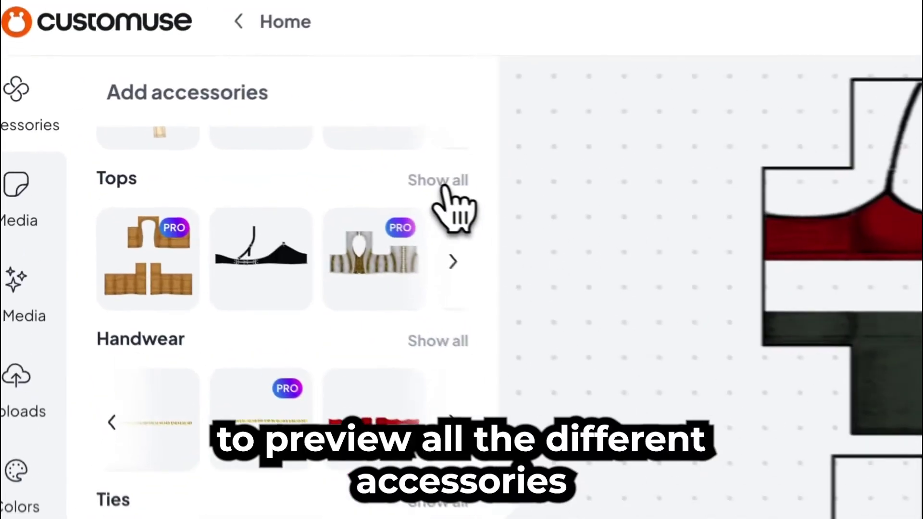
# Add the dark red halter top from the full Tops collection and recolor its band bright red
pyautogui.click(443, 186)
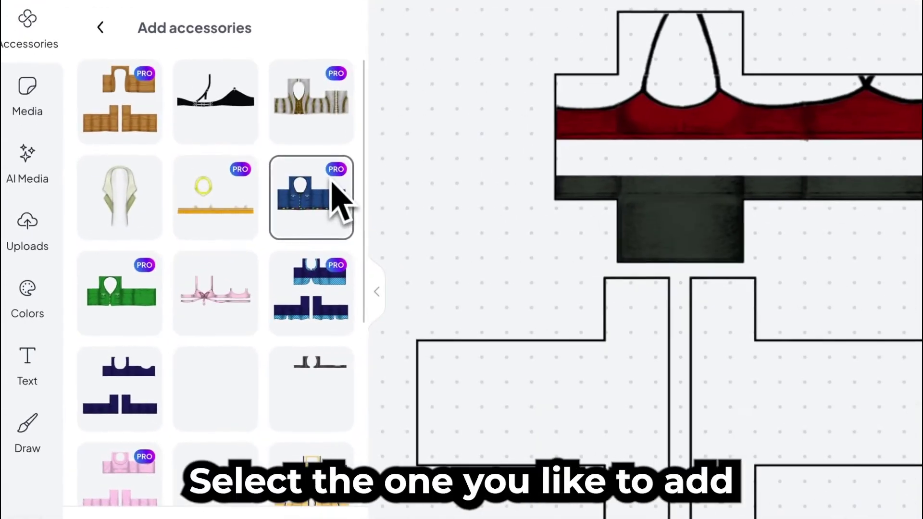
pyautogui.scroll(-5, 326, 261)
pyautogui.click(353, 218)
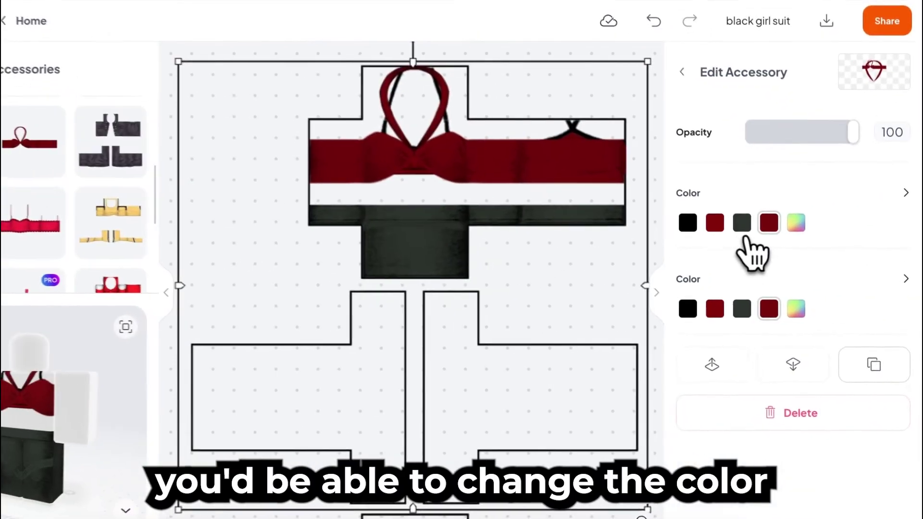
pyautogui.click(764, 226)
pyautogui.moveTo(879, 257); pyautogui.dragTo(849, 219)
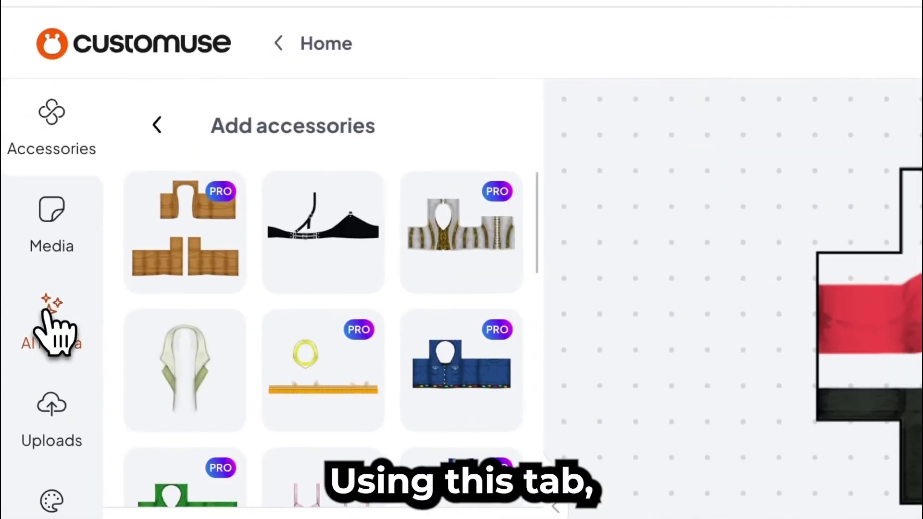
# Generate AI accessories from the prompt "Golden pin" and add the round black-and-gold pin to the outfit
pyautogui.click(26, 211)
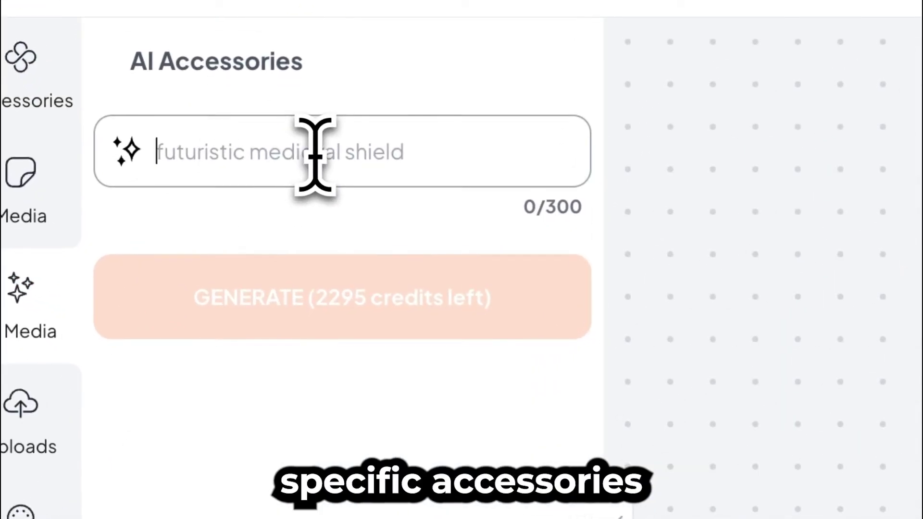
pyautogui.write('Golden pin')
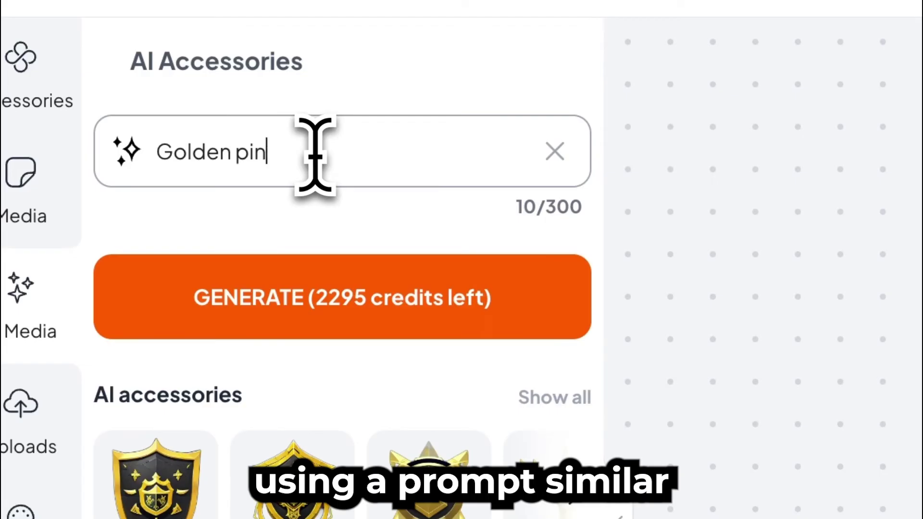
pyautogui.click(334, 269)
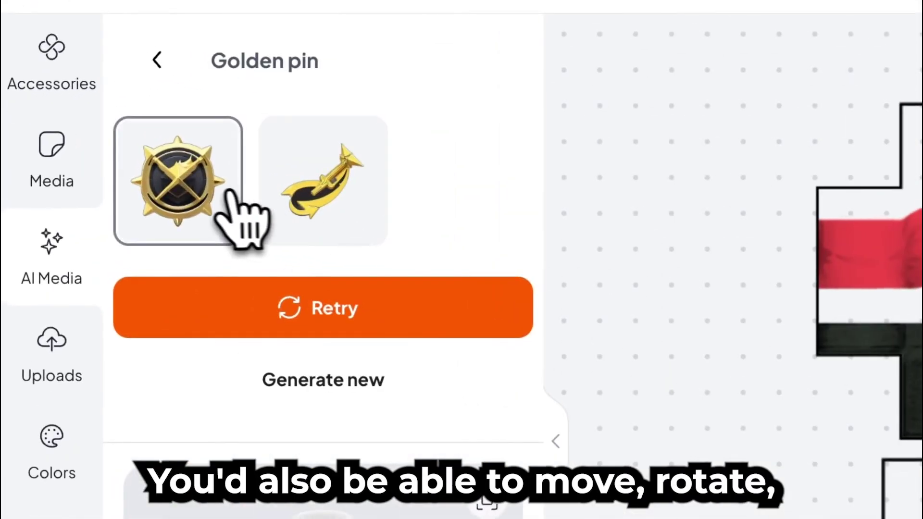
pyautogui.click(229, 192)
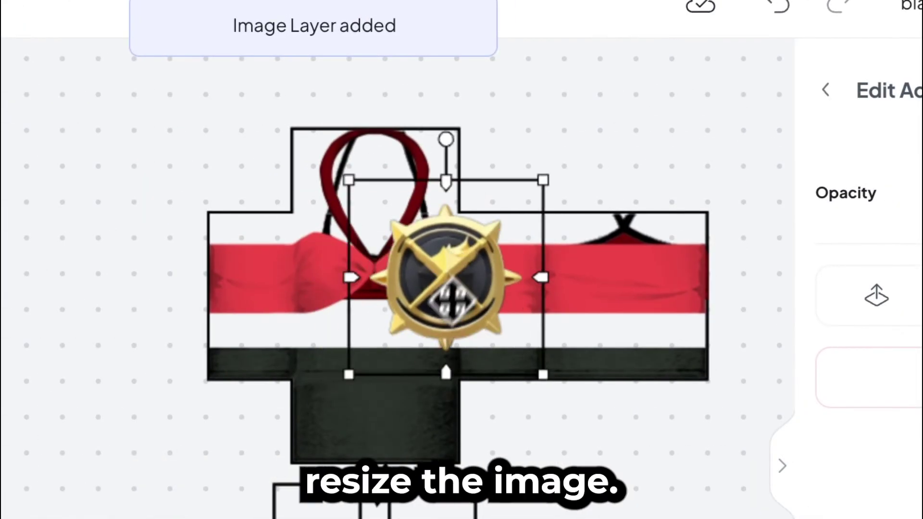
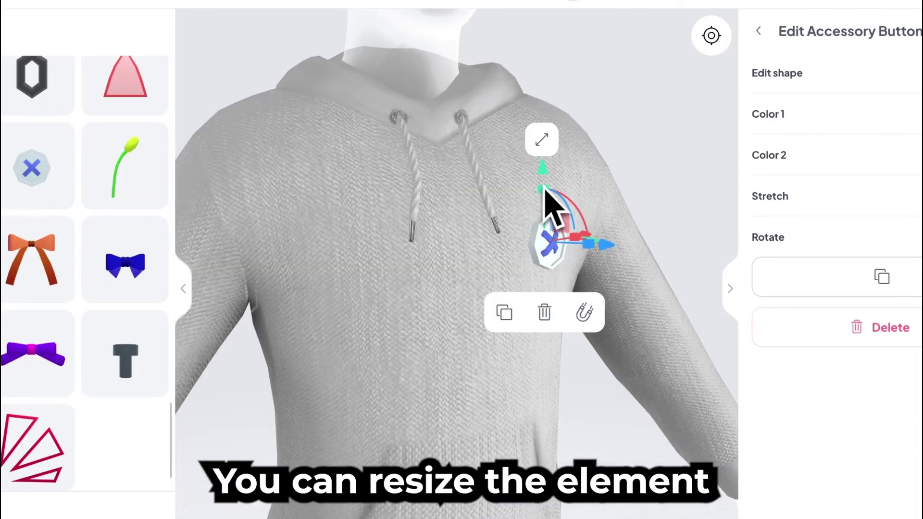
# Resize and reposition the button accessory with the blue cross on the hoodie's chest
pyautogui.moveTo(553, 206)
pyautogui.mouseDown()
pyautogui.moveTo(553, 155)
pyautogui.moveTo(557, 206)
pyautogui.mouseUp()
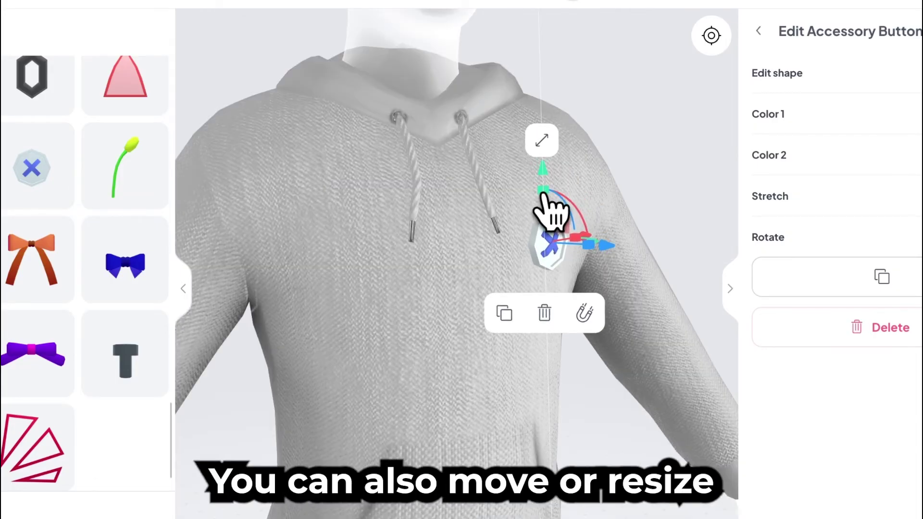
pyautogui.moveTo(546, 137); pyautogui.dragTo(547, 198)
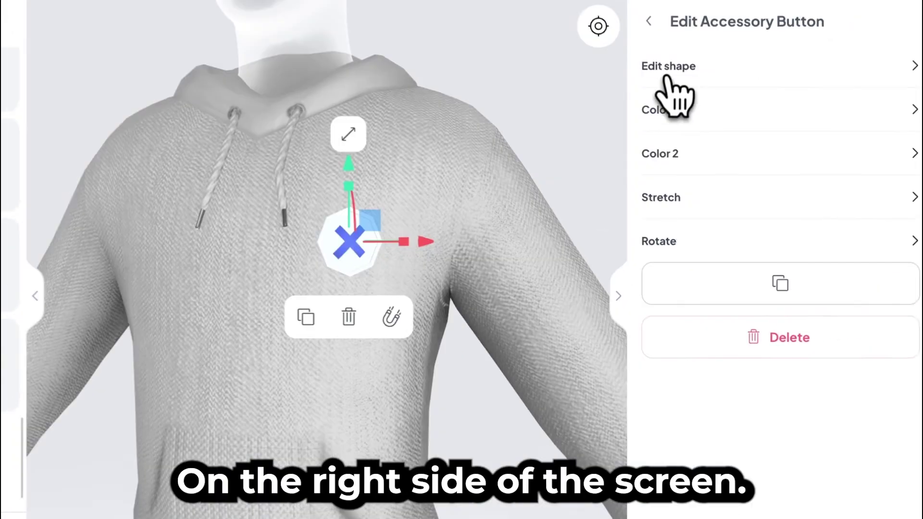
# Adjust the size and rotation of the button accessory's threads and recolor its blue cross black
pyautogui.click(779, 75)
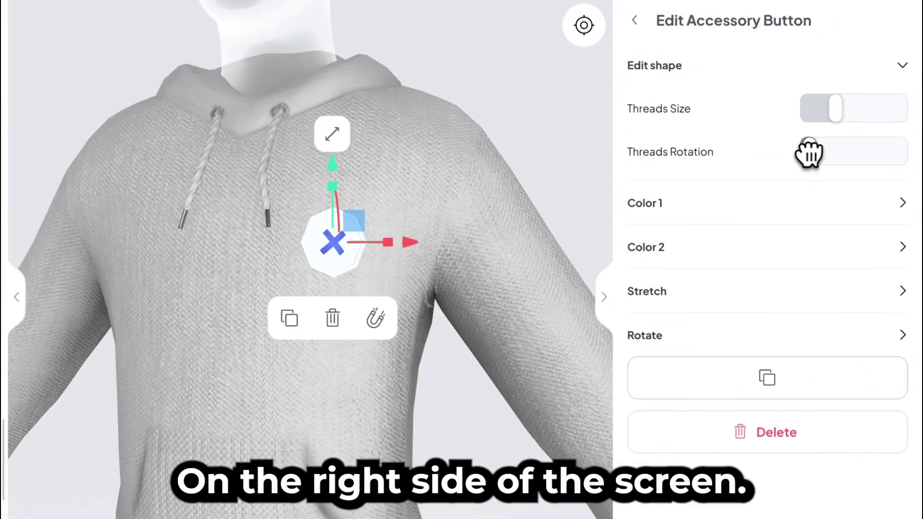
pyautogui.moveTo(809, 152); pyautogui.dragTo(879, 151)
pyautogui.click(726, 202)
pyautogui.click(735, 175)
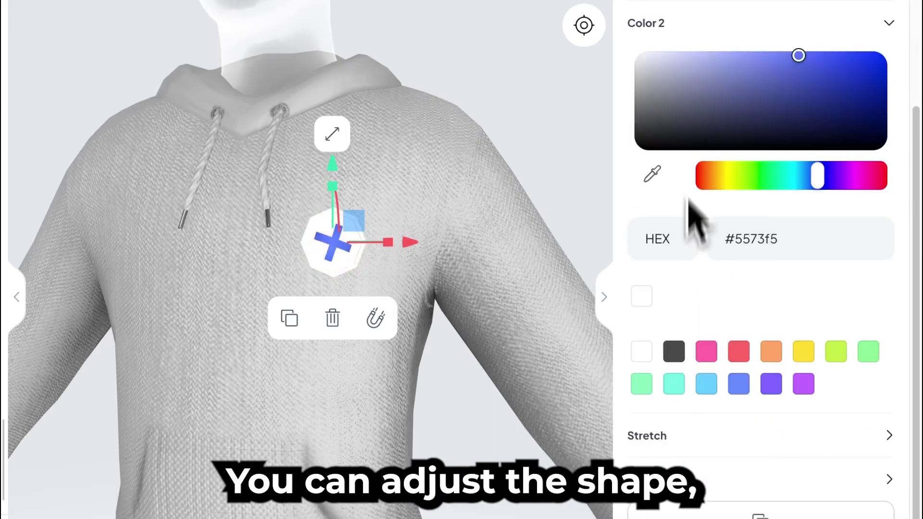
pyautogui.click(652, 139)
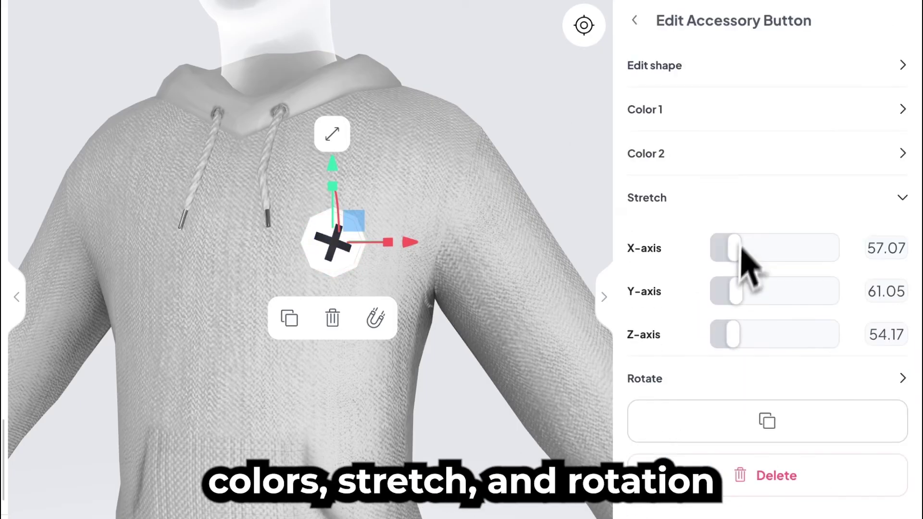
# Adjust the button accessory's stretch and rotation along its axes
pyautogui.moveTo(739, 244); pyautogui.dragTo(743, 241)
pyautogui.click(731, 380)
pyautogui.moveTo(735, 292); pyautogui.dragTo(804, 292)
pyautogui.moveTo(829, 335); pyautogui.dragTo(771, 335)
pyautogui.moveTo(788, 379); pyautogui.dragTo(757, 371)
pyautogui.moveTo(793, 292); pyautogui.dragTo(804, 290)
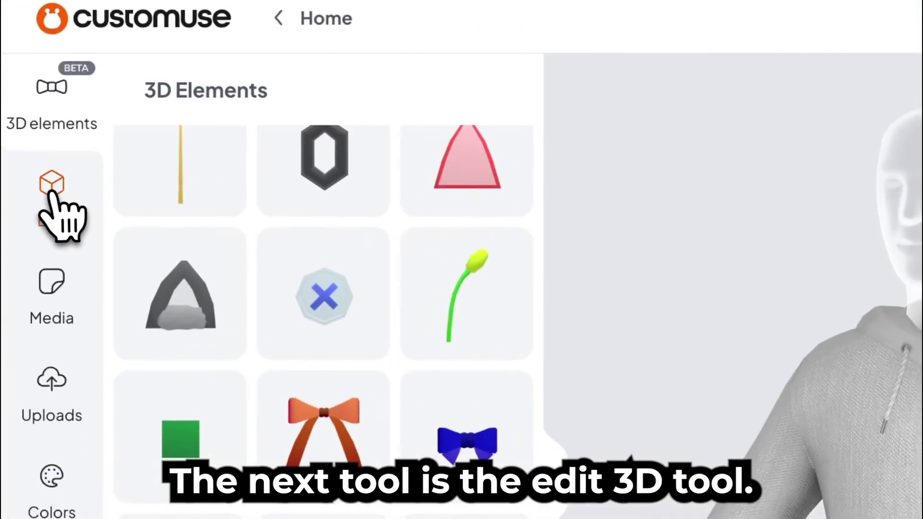
# Reshape the hoodie in 3D by increasing its puffiness, chest size, chest volume and collar height
pyautogui.click(52, 194)
pyautogui.moveTo(369, 167); pyautogui.dragTo(396, 167)
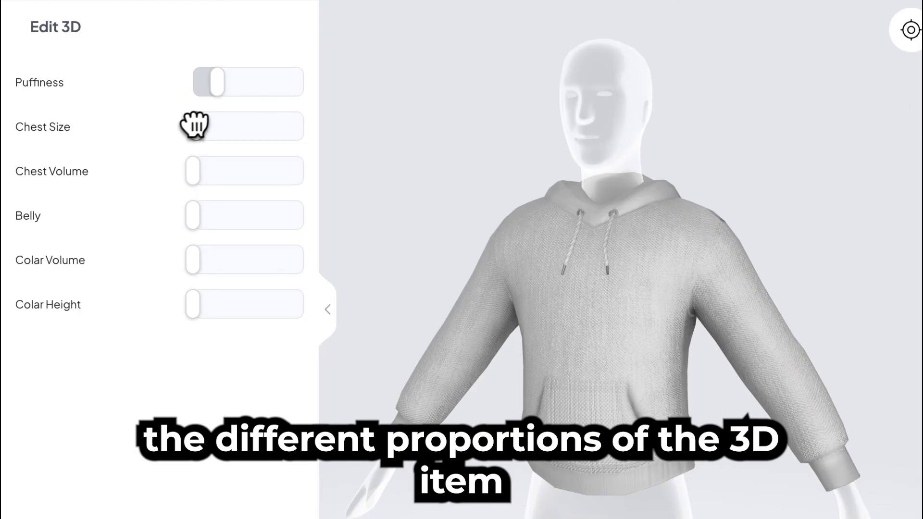
pyautogui.moveTo(221, 137); pyautogui.dragTo(205, 138)
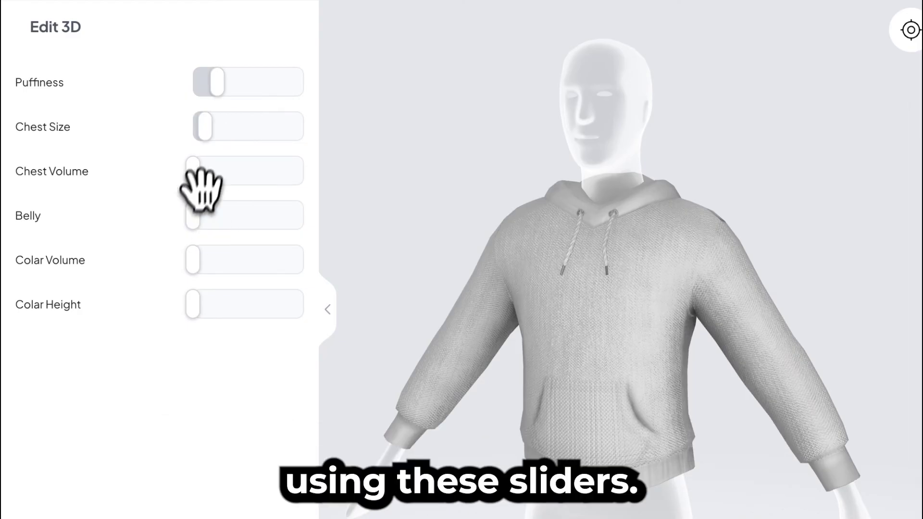
pyautogui.moveTo(201, 179); pyautogui.dragTo(208, 171)
pyautogui.moveTo(194, 303); pyautogui.dragTo(271, 304)
pyautogui.moveTo(221, 82); pyautogui.dragTo(234, 82)
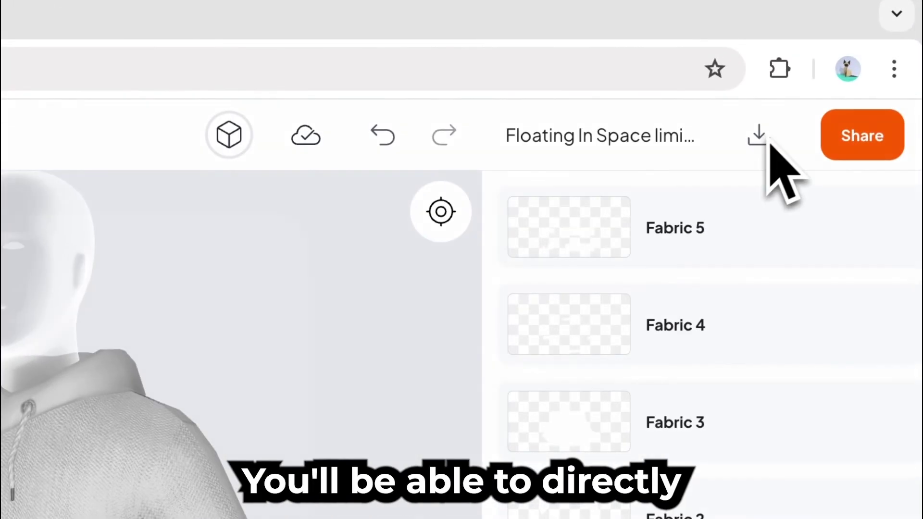
# Open the download window for the hoodie design's .fbx file and close it
pyautogui.click(841, 74)
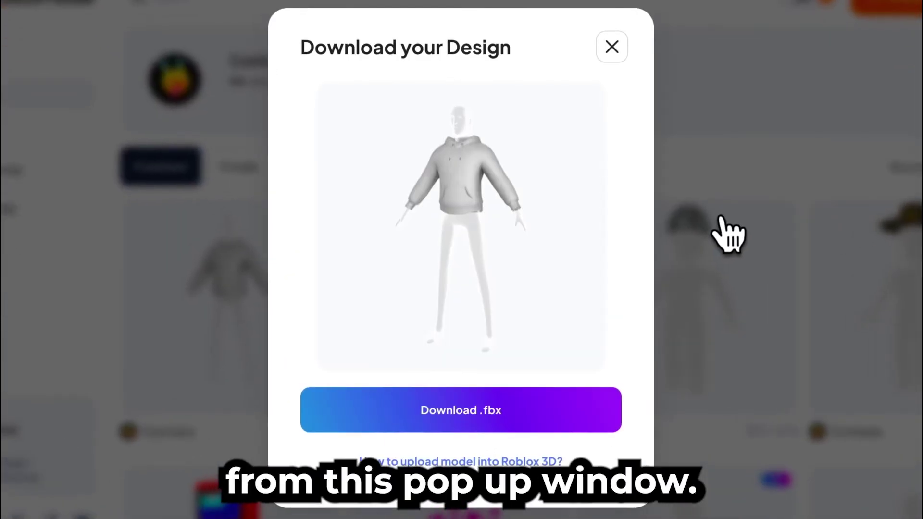
pyautogui.click(620, 49)
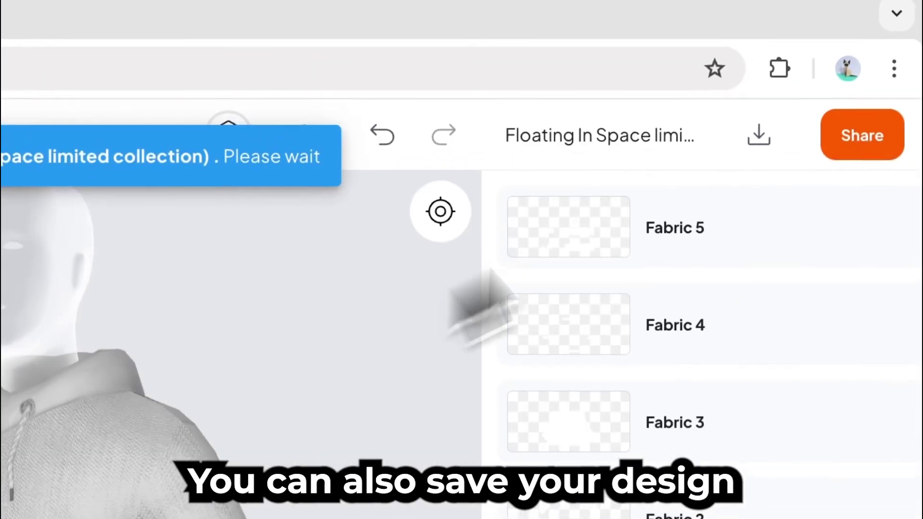
# Publish the hoodie design with the title "White Hoodie" and the description "Hoodie"
pyautogui.click(866, 126)
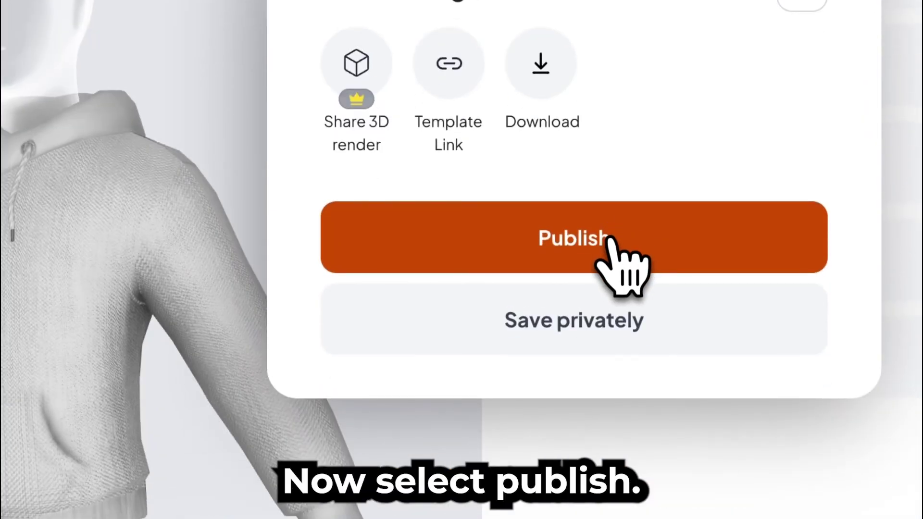
pyautogui.click(607, 237)
pyautogui.click(457, 88)
pyautogui.write('White Hoodie')
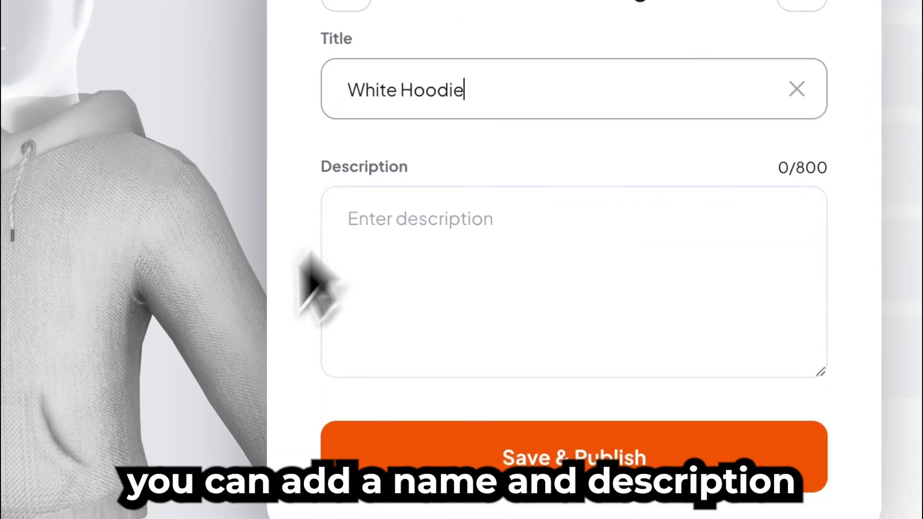
pyautogui.click(449, 251)
pyautogui.write('Hoodie')
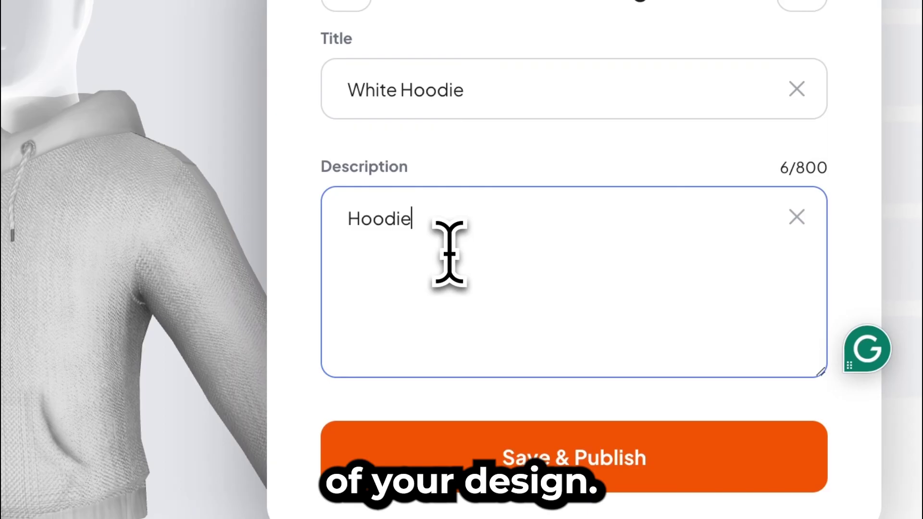
pyautogui.click(440, 440)
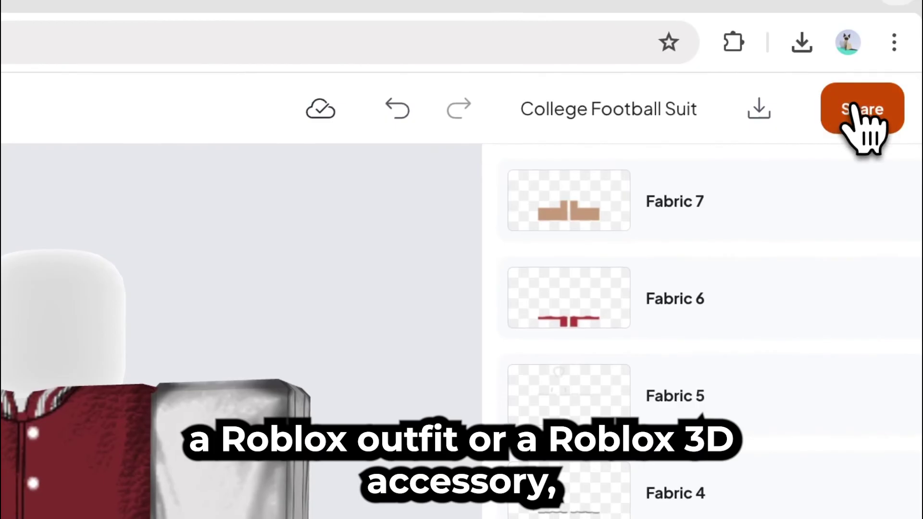
# Create a shareable 3D render of the College Football Suit with a 9:16 ratio, the Girl character and the pink background
pyautogui.click(892, 73)
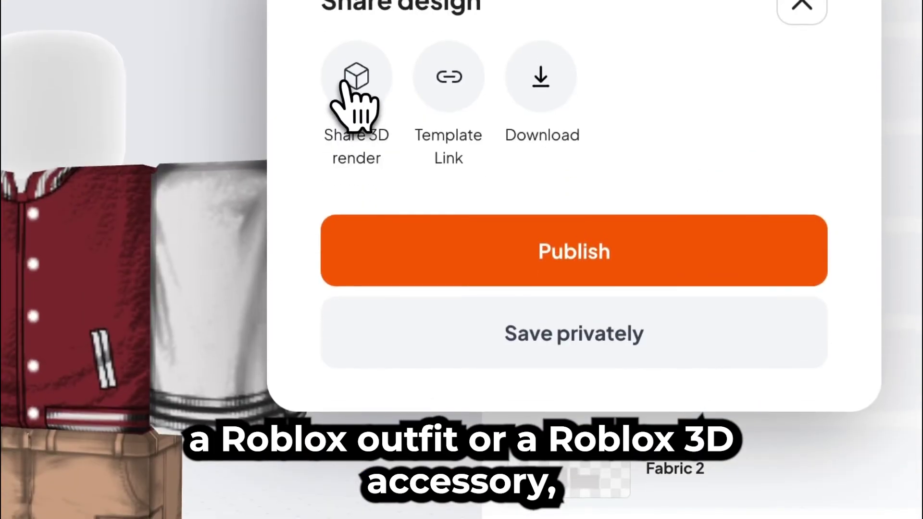
pyautogui.click(356, 295)
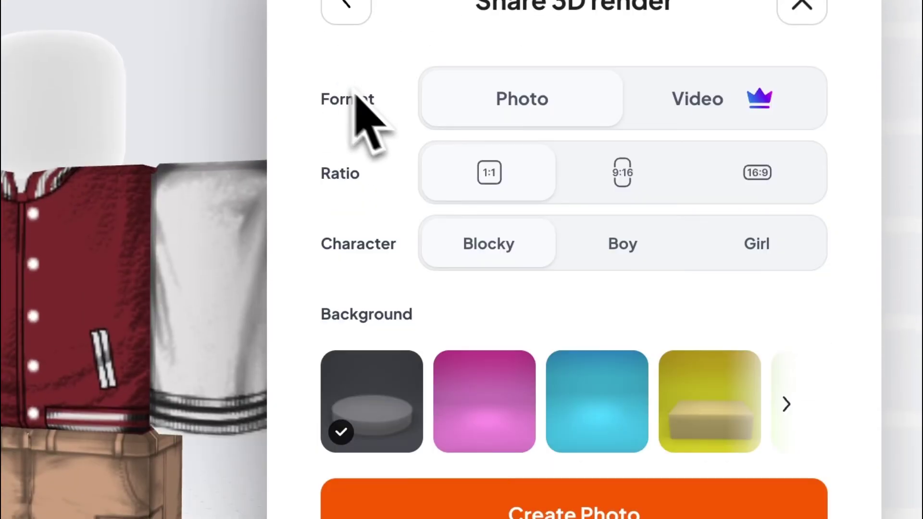
pyautogui.click(670, 96)
pyautogui.click(564, 106)
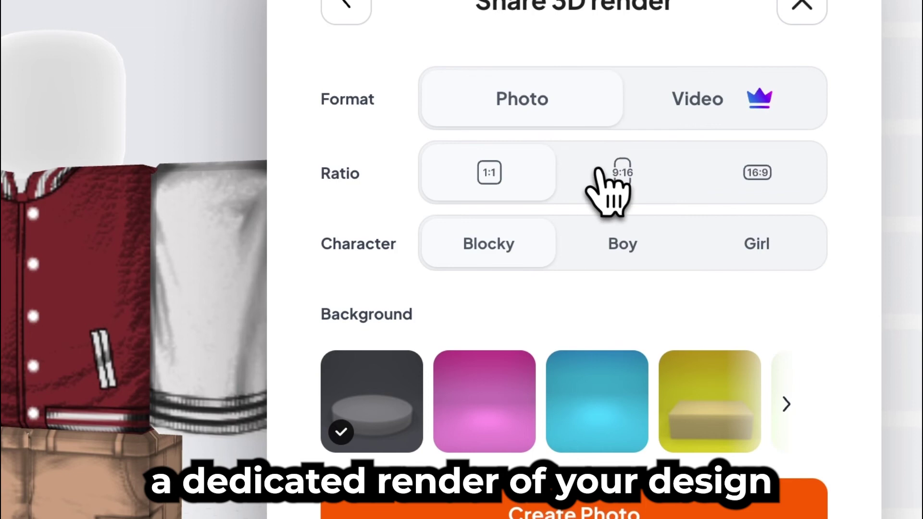
pyautogui.click(656, 245)
pyautogui.click(711, 247)
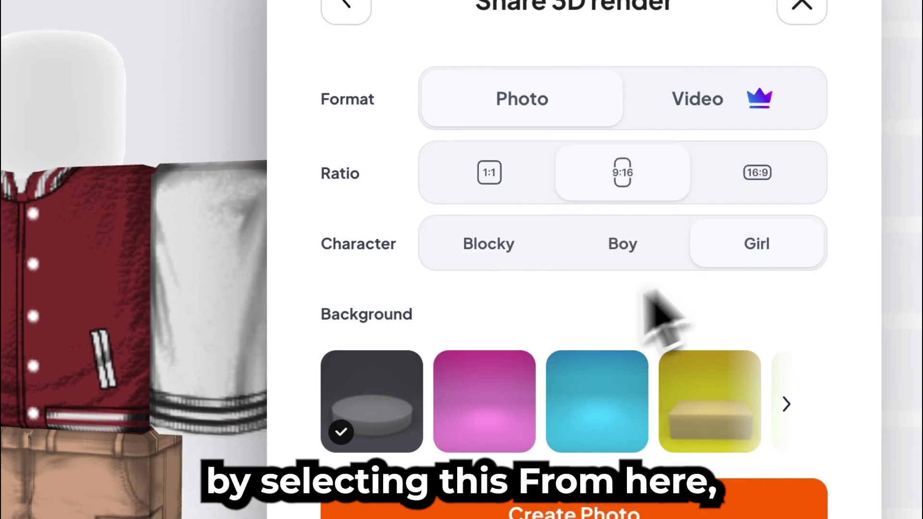
pyautogui.click(507, 387)
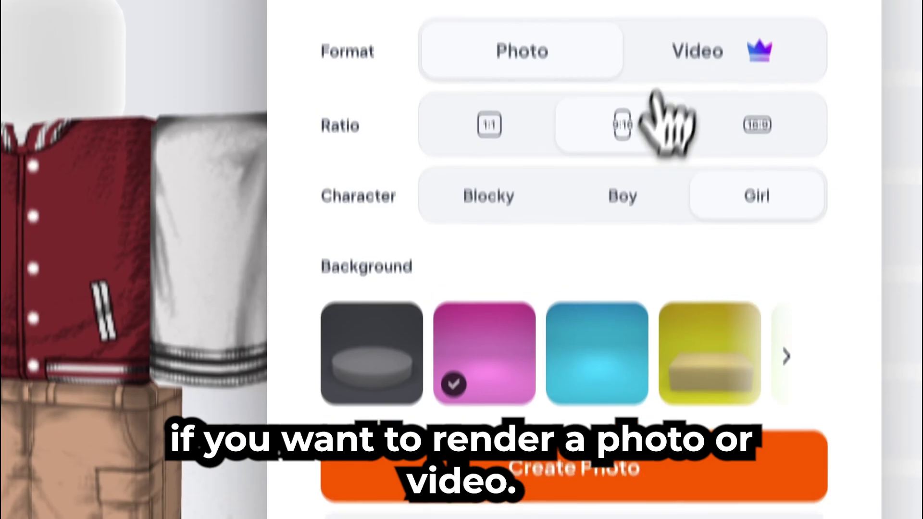
pyautogui.click(697, 25)
pyautogui.click(574, 441)
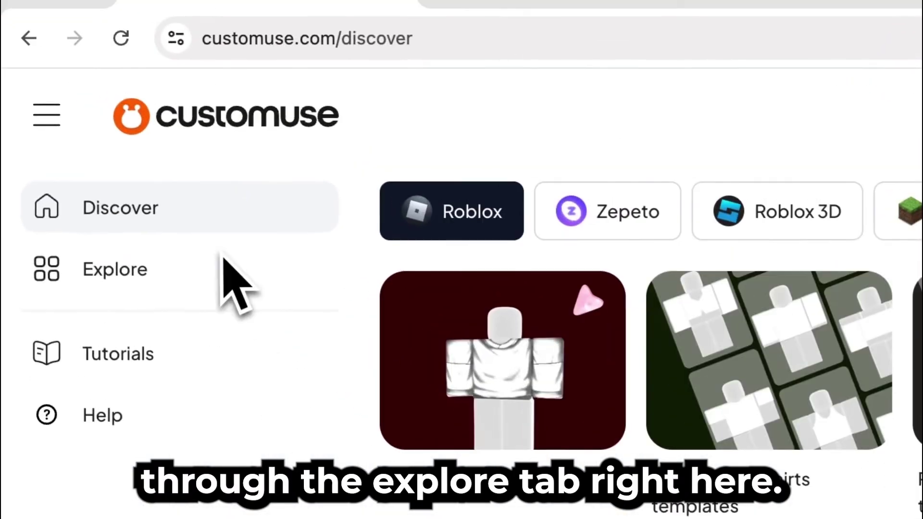
# Browse the Recent designs in the Explore section
pyautogui.click(99, 159)
pyautogui.click(562, 234)
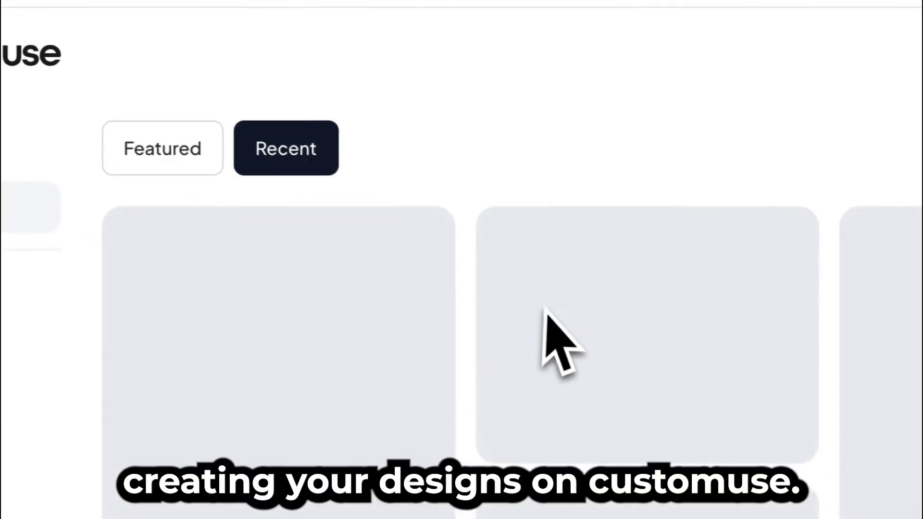